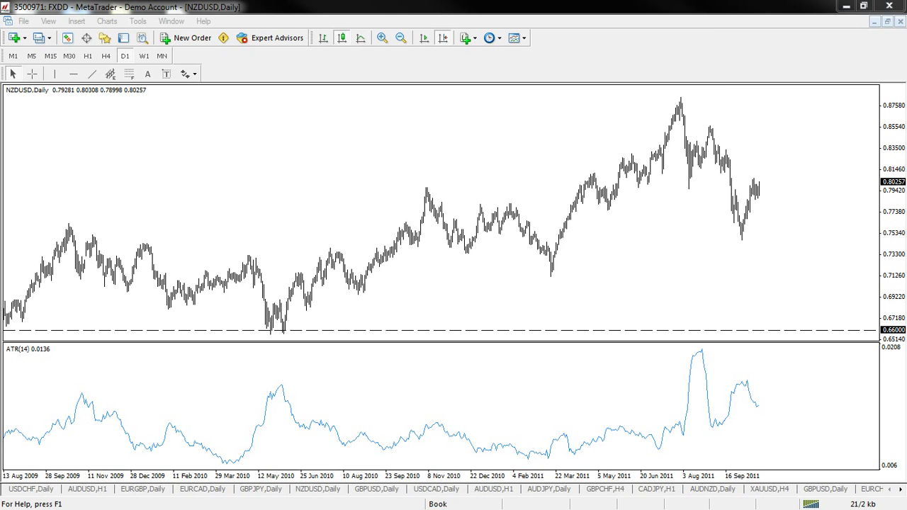
Step: Switch to the browser, maximize it, and read the forum thread "What's the Big Deal? - Why Money Management Matters"
{"action": "left_click_drag", "start_coordinate": [0, 34], "coordinate": [638, 35]}
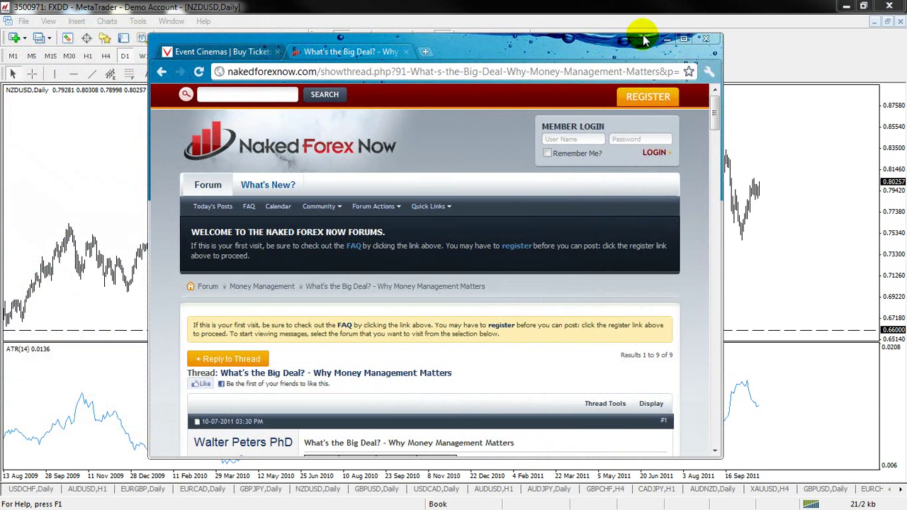
{"action": "left_click", "coordinate": [684, 39]}
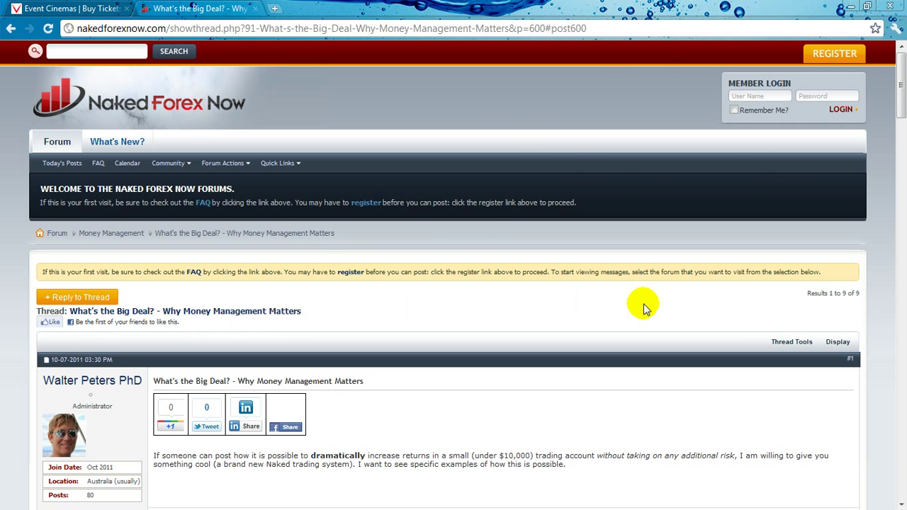
{"action": "left_click_drag", "start_coordinate": [901, 71], "coordinate": [897, 201]}
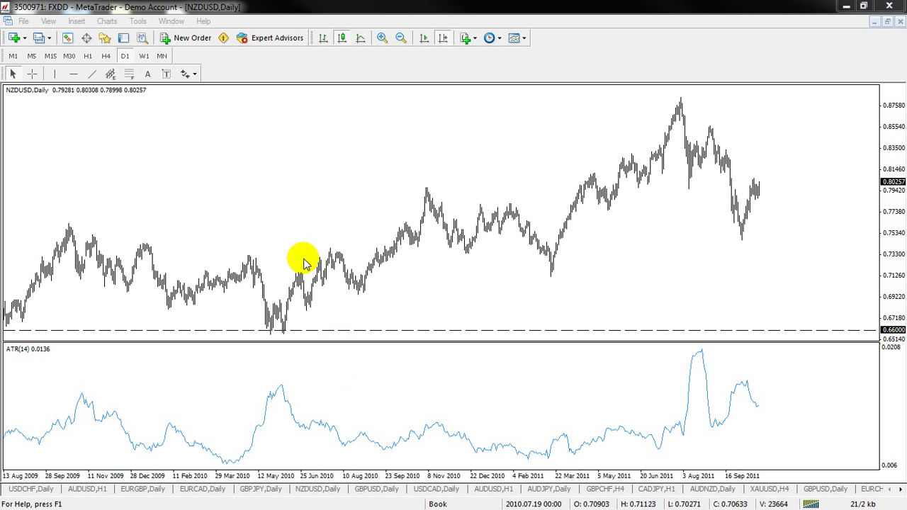
Step: Draw a red horizontal line across the ATR(14) indicator on the NZDUSD daily chart at about 0.0121
{"action": "left_click", "coordinate": [74, 74]}
{"action": "left_click_drag", "start_coordinate": [450, 414], "coordinate": [446, 397]}
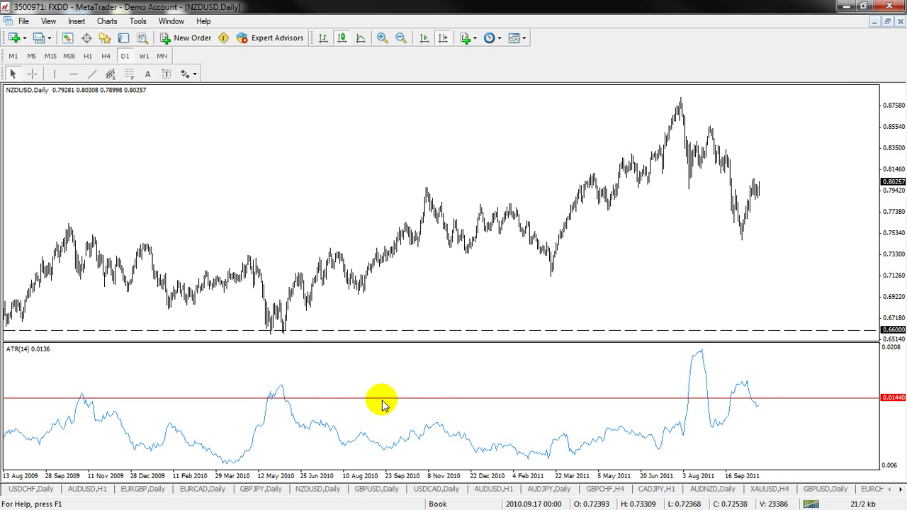
{"action": "left_click_drag", "start_coordinate": [390, 405], "coordinate": [404, 424]}
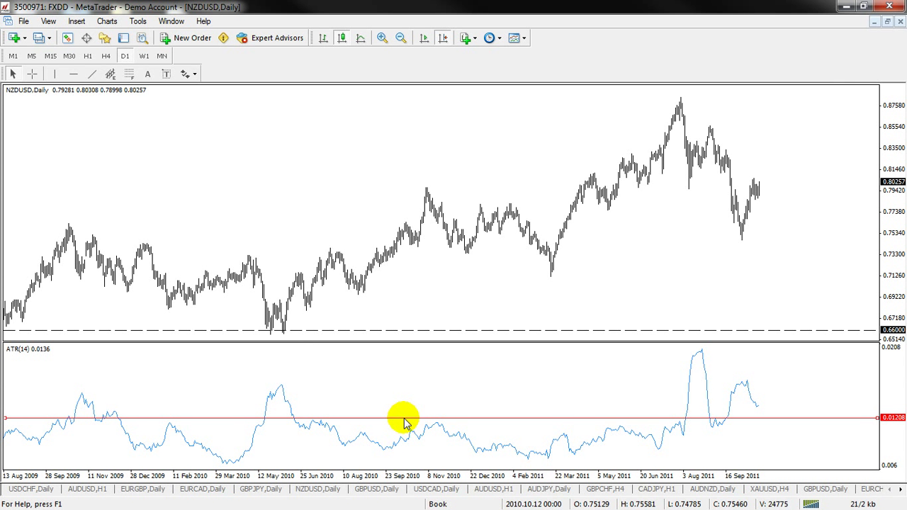
Step: Set the ATR horizontal line's value to exactly 0.012
{"action": "right_click", "coordinate": [404, 423]}
{"action": "left_click", "coordinate": [451, 291]}
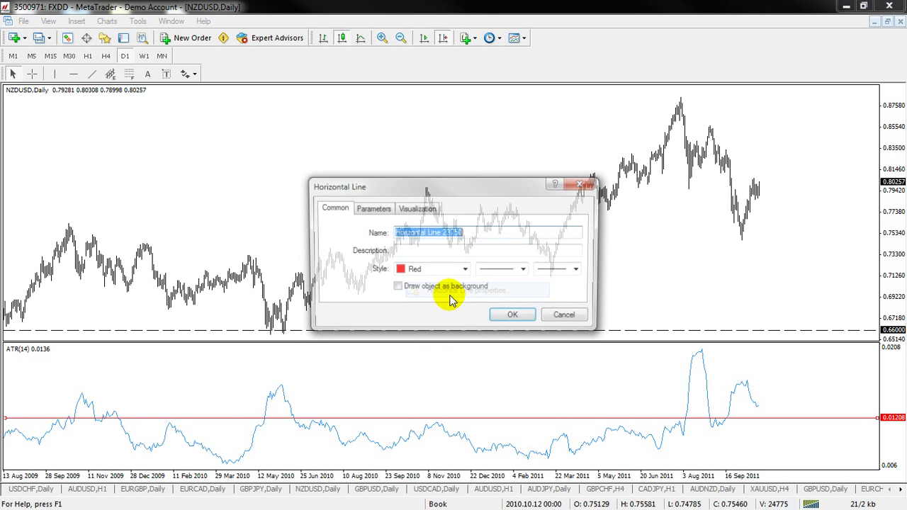
{"action": "left_click", "coordinate": [373, 208]}
{"action": "left_click", "coordinate": [572, 234]}
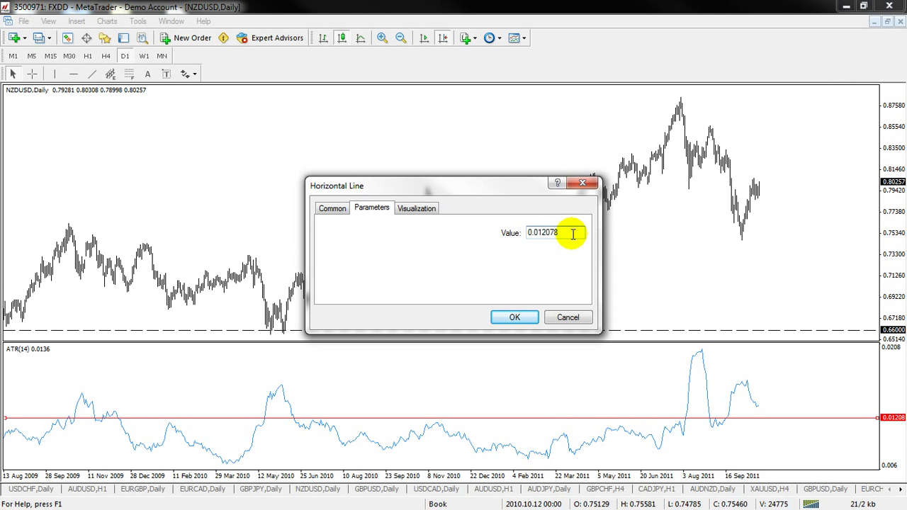
{"action": "left_click", "coordinate": [513, 316]}
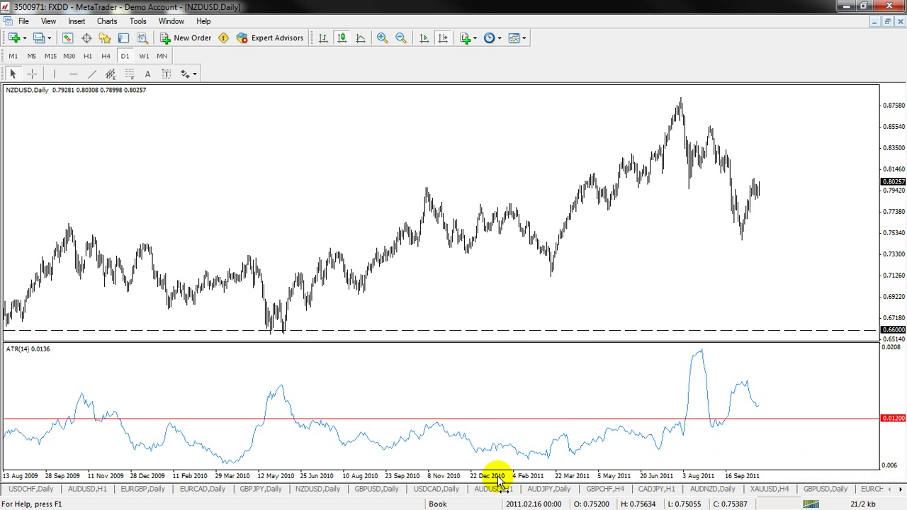
Step: Examine the ATR(14) lows and peaks against the 0.012 line from 2008 to 2011, including the October 2008 peak
{"action": "mouse_move", "coordinate": [234, 468]}
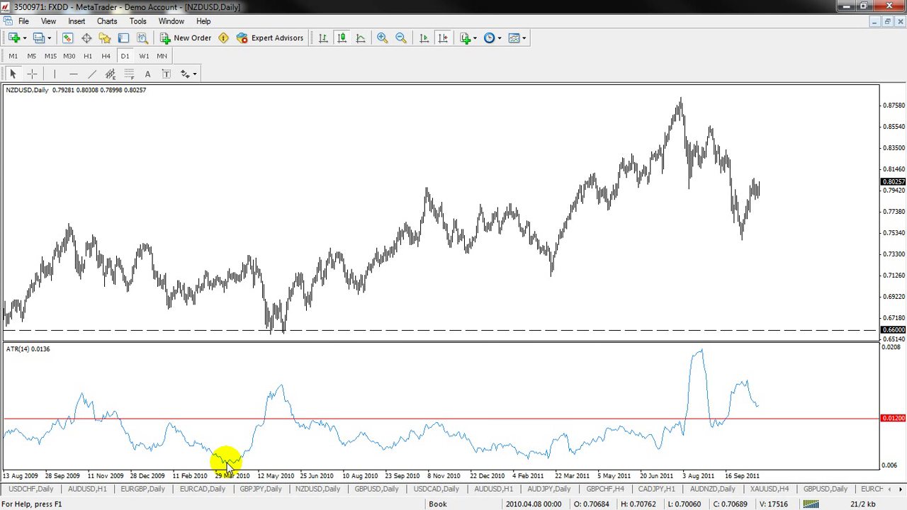
{"action": "mouse_move", "coordinate": [700, 355]}
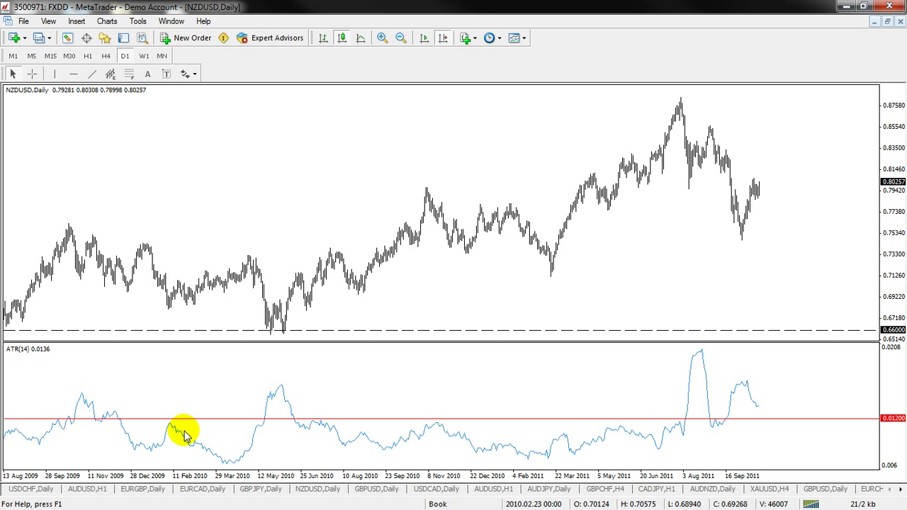
{"action": "left_click_drag", "start_coordinate": [138, 389], "coordinate": [666, 406]}
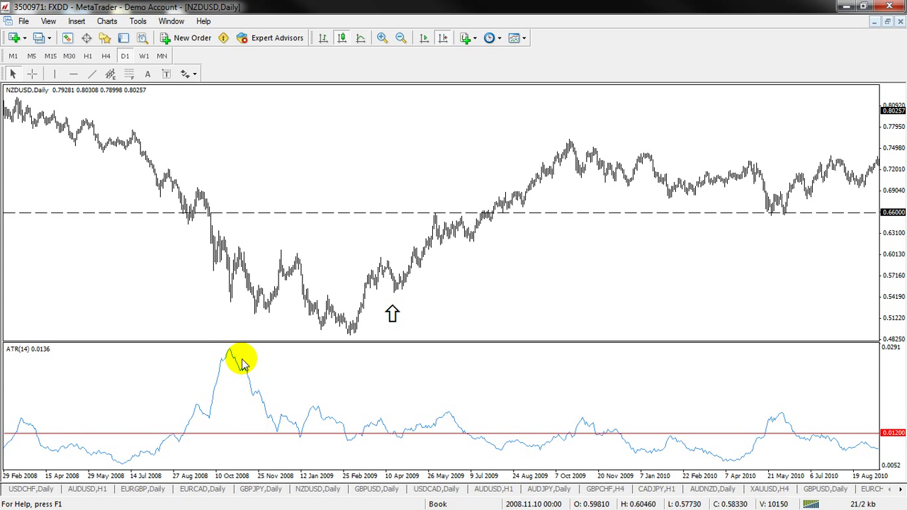
{"action": "mouse_move", "coordinate": [229, 355]}
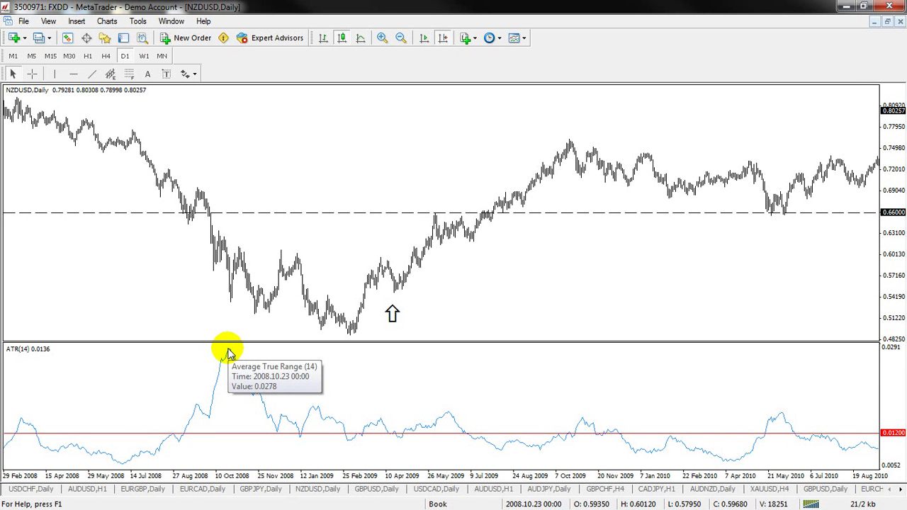
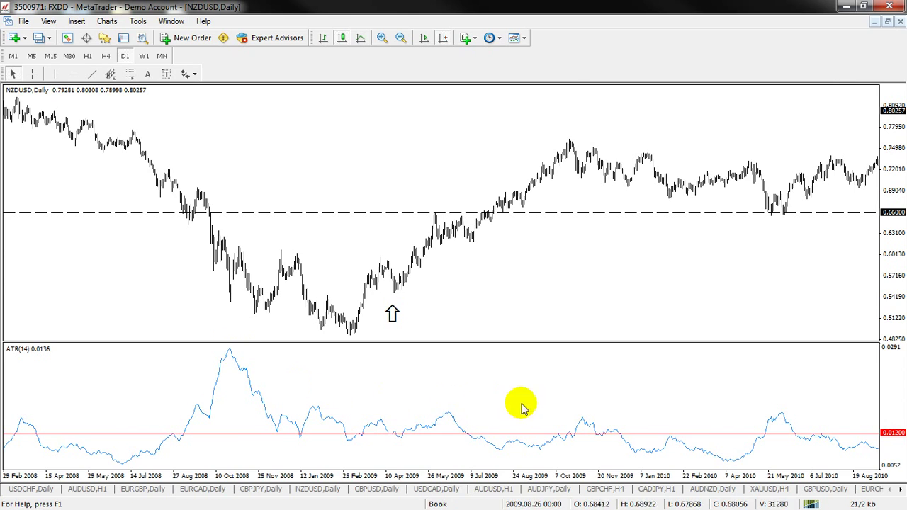
{"action": "scroll", "coordinate": [418, 404], "scroll_direction": "down", "scroll_amount": 10}
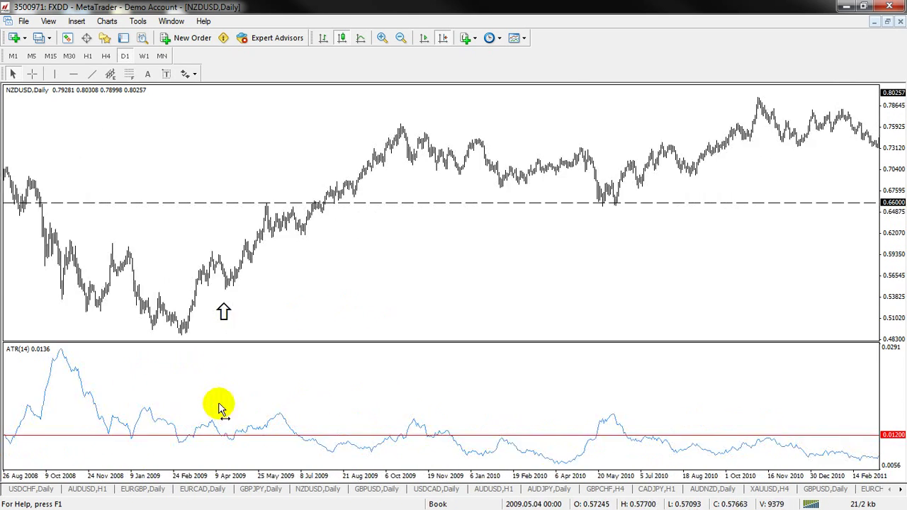
{"action": "left_click_drag", "start_coordinate": [424, 404], "coordinate": [208, 411]}
{"action": "left_click_drag", "start_coordinate": [421, 419], "coordinate": [394, 423]}
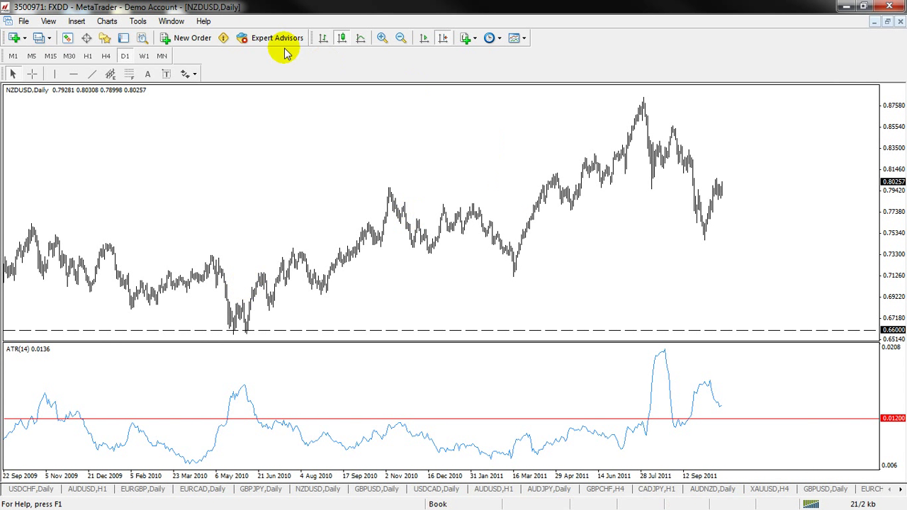
Step: Enlarge the September to December 2009 candles and measure the price range around the large bearish candle of 19 November 2009
{"action": "left_click", "coordinate": [381, 38]}
{"action": "left_click", "coordinate": [379, 38]}
{"action": "left_click_drag", "start_coordinate": [477, 126], "coordinate": [549, 161]}
{"action": "left_click", "coordinate": [32, 74]}
{"action": "left_click", "coordinate": [12, 375]}
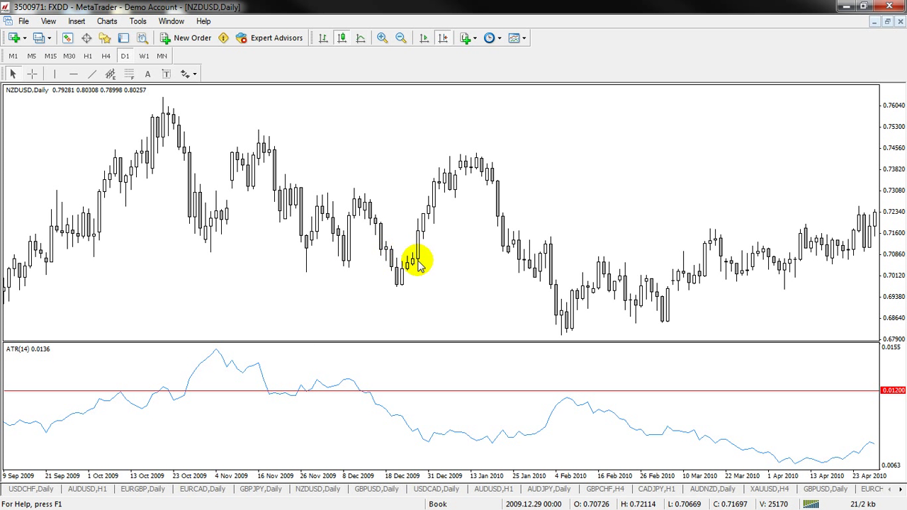
{"action": "left_click", "coordinate": [382, 39]}
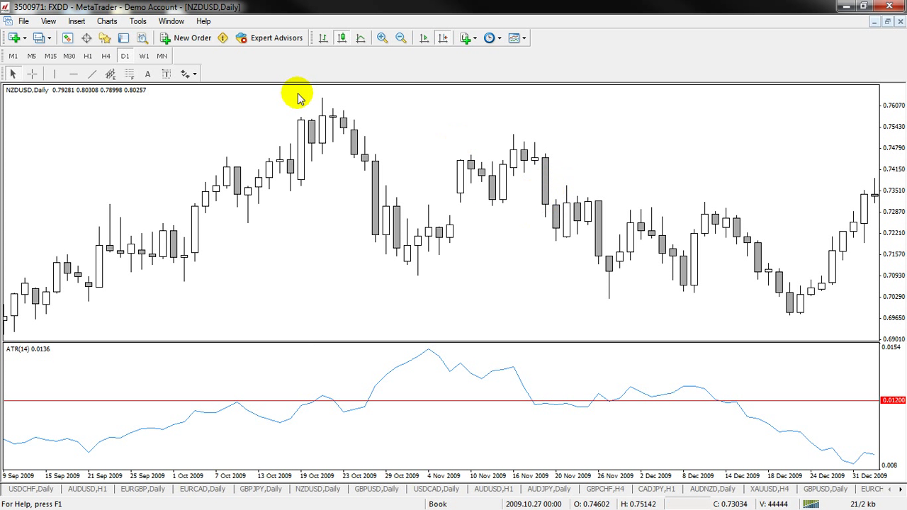
{"action": "left_click", "coordinate": [32, 74]}
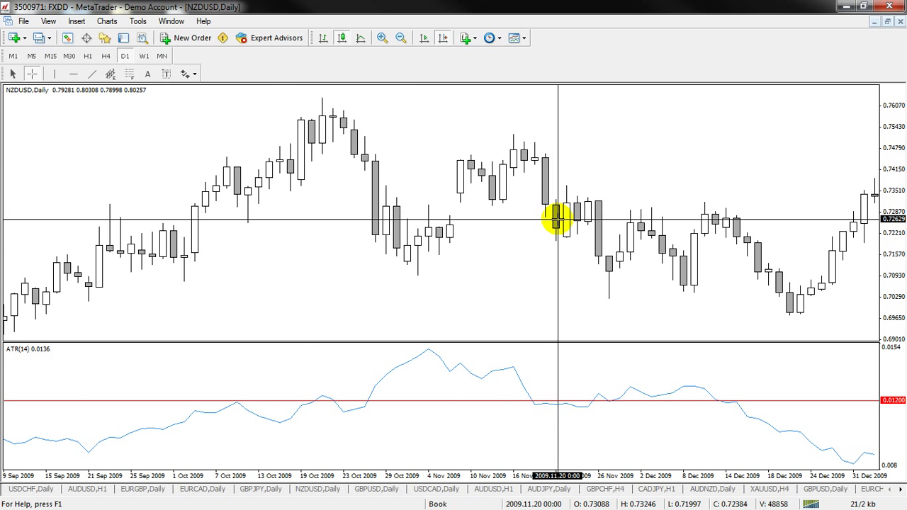
{"action": "left_click_drag", "start_coordinate": [557, 216], "coordinate": [545, 151]}
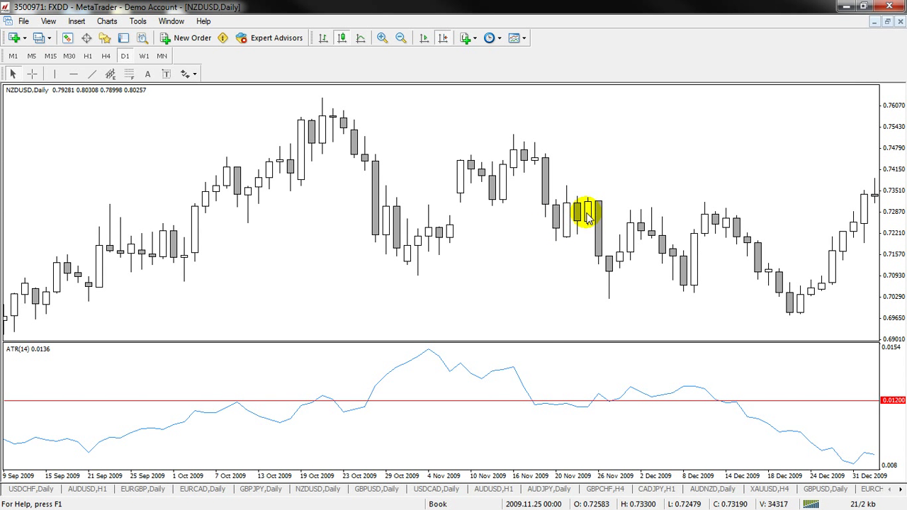
{"action": "mouse_move", "coordinate": [575, 220]}
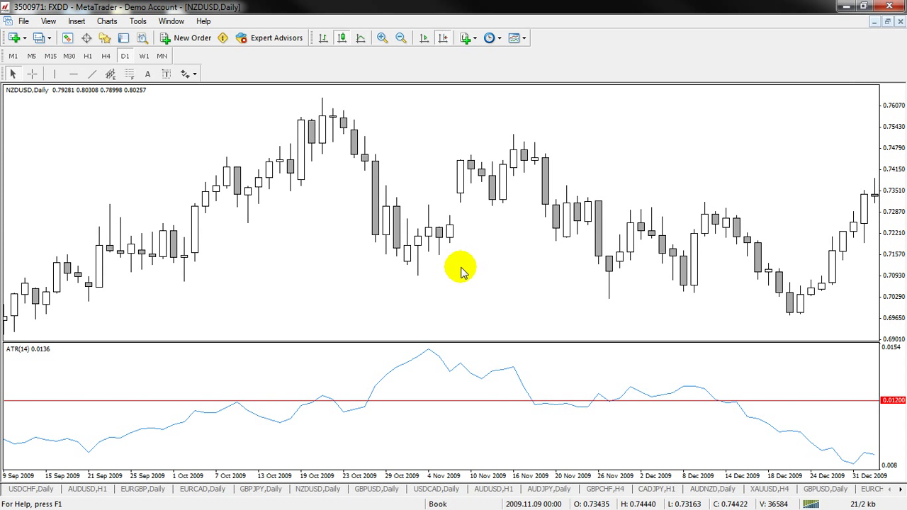
Step: Measure the 9 November 2009 candle's price range, both on its own and from the previous candle's close across the gap
{"action": "left_click", "coordinate": [31, 74]}
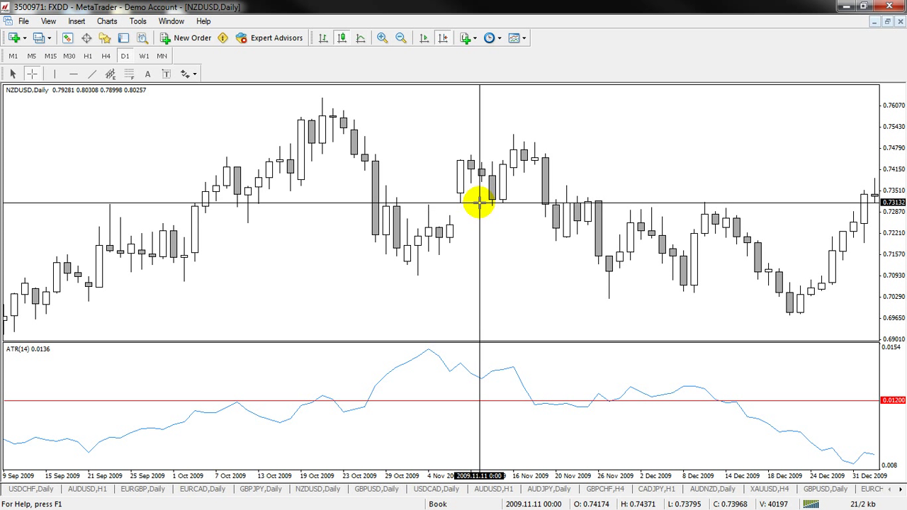
{"action": "left_click_drag", "start_coordinate": [479, 203], "coordinate": [461, 158]}
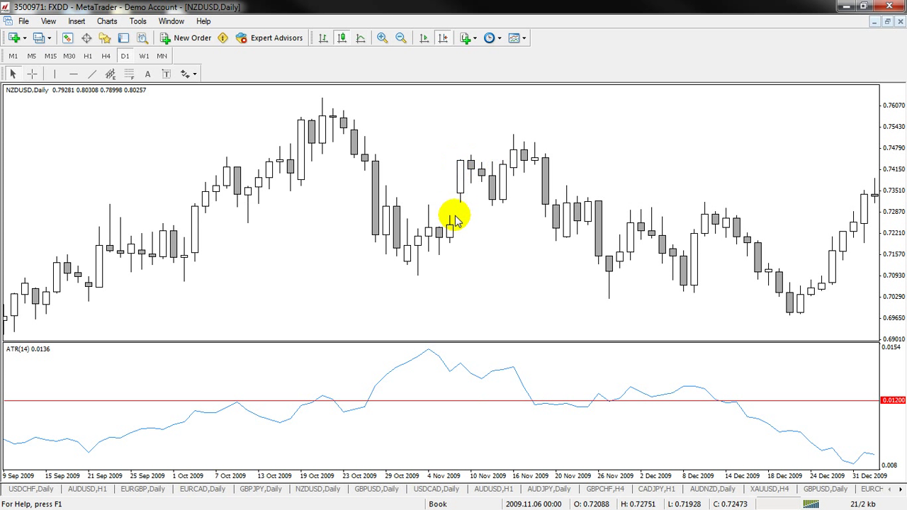
{"action": "left_click", "coordinate": [31, 74]}
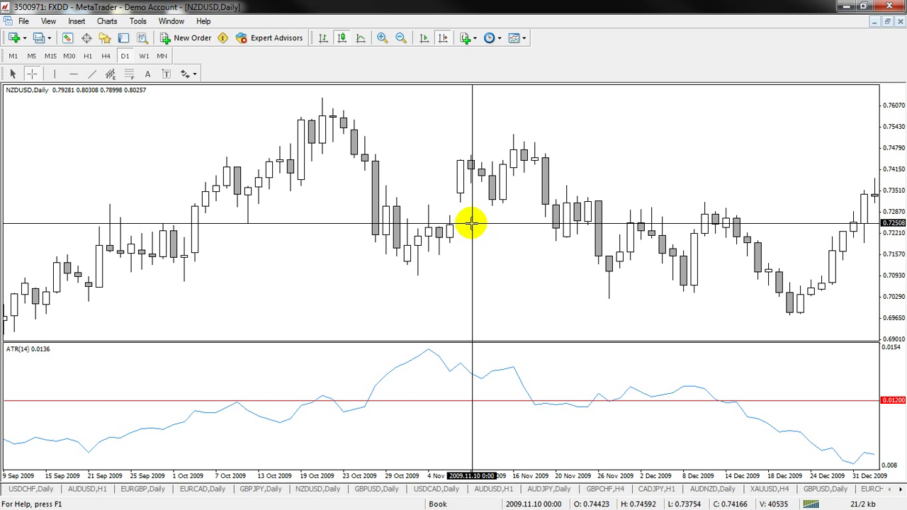
{"action": "left_click_drag", "start_coordinate": [463, 225], "coordinate": [462, 163]}
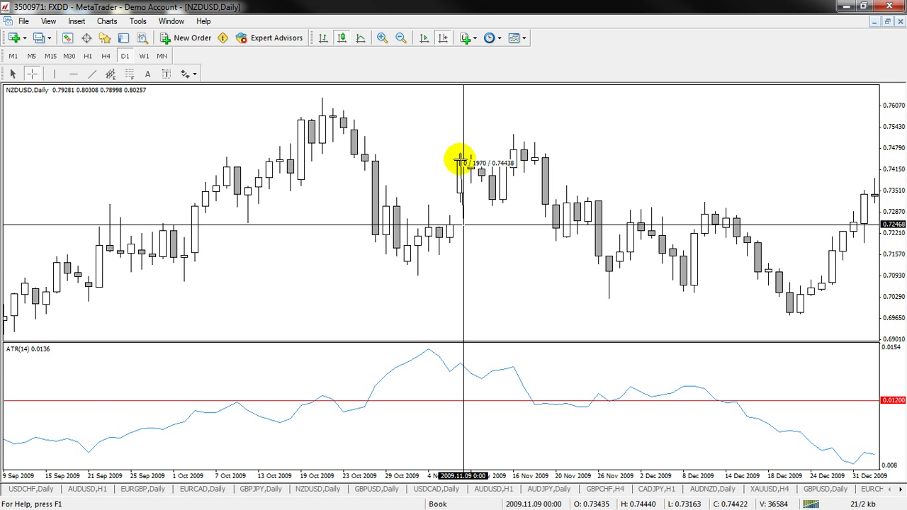
{"action": "left_click_drag", "start_coordinate": [460, 162], "coordinate": [462, 174]}
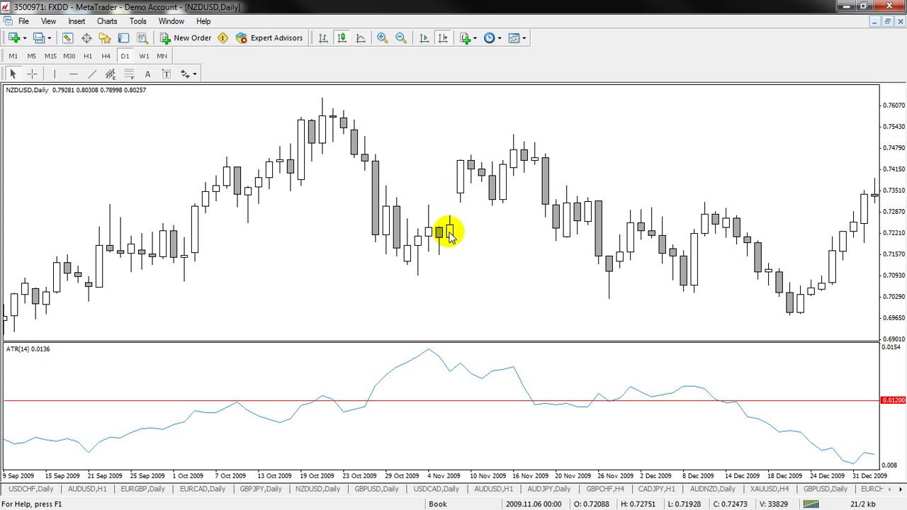
{"action": "mouse_move", "coordinate": [455, 228]}
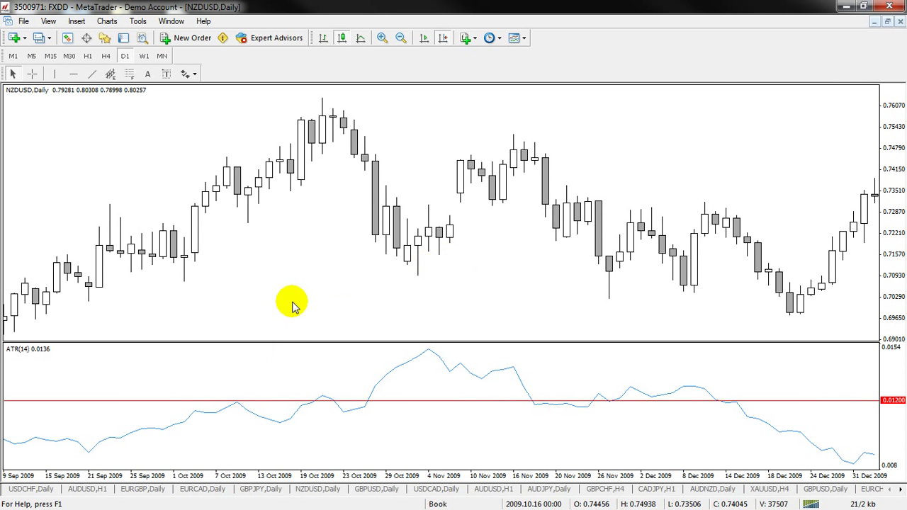
Step: Turn off chart shift and examine the ATR(14) against the 0.012 line from 2011 back to 2005
{"action": "left_click", "coordinate": [442, 37]}
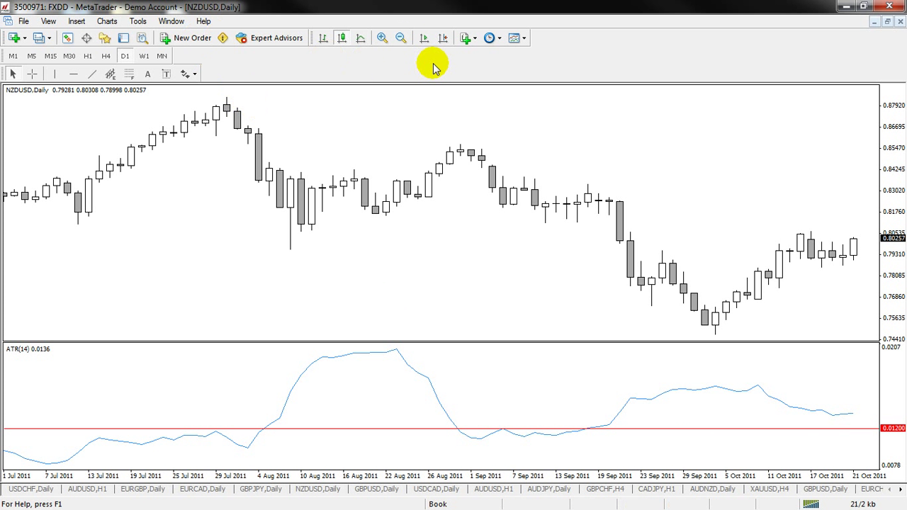
{"action": "left_click", "coordinate": [400, 39]}
{"action": "left_click", "coordinate": [400, 39]}
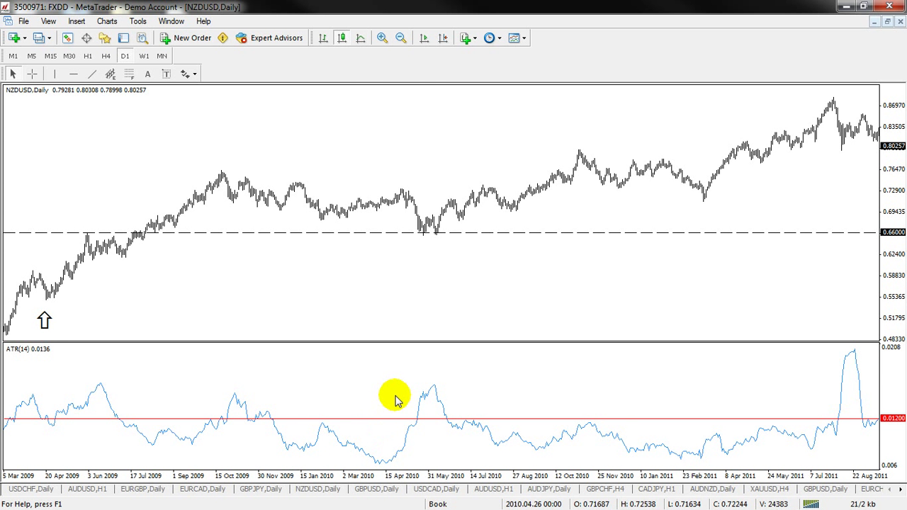
{"action": "left_click_drag", "start_coordinate": [254, 287], "coordinate": [725, 205]}
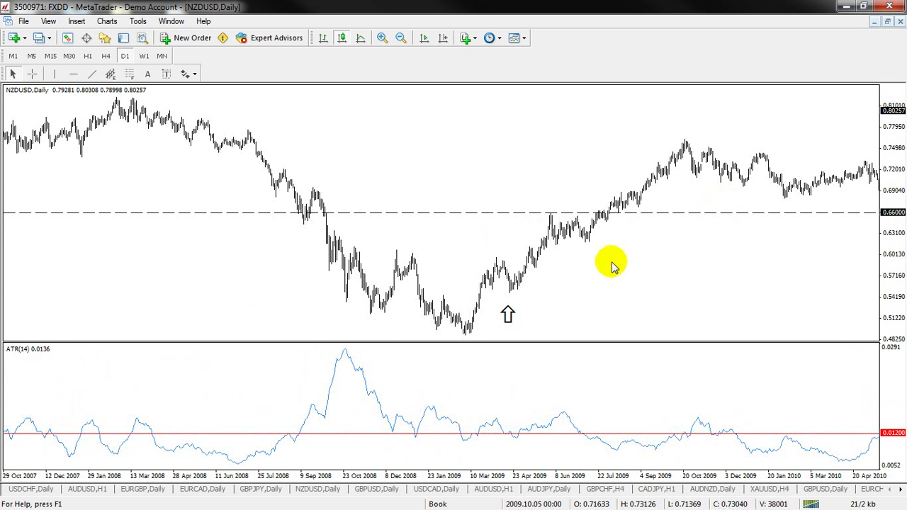
{"action": "left_click_drag", "start_coordinate": [268, 418], "coordinate": [657, 367]}
{"action": "left_click_drag", "start_coordinate": [300, 419], "coordinate": [656, 417]}
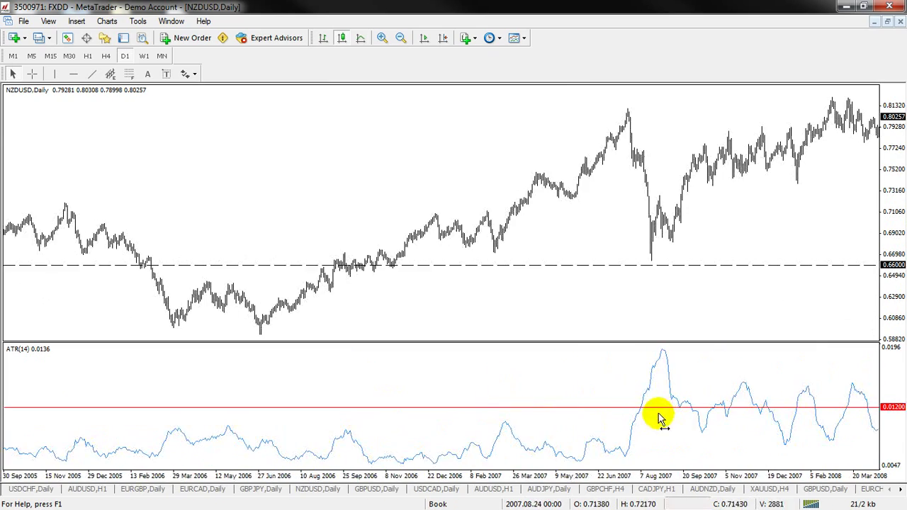
{"action": "left_click_drag", "start_coordinate": [372, 431], "coordinate": [602, 433]}
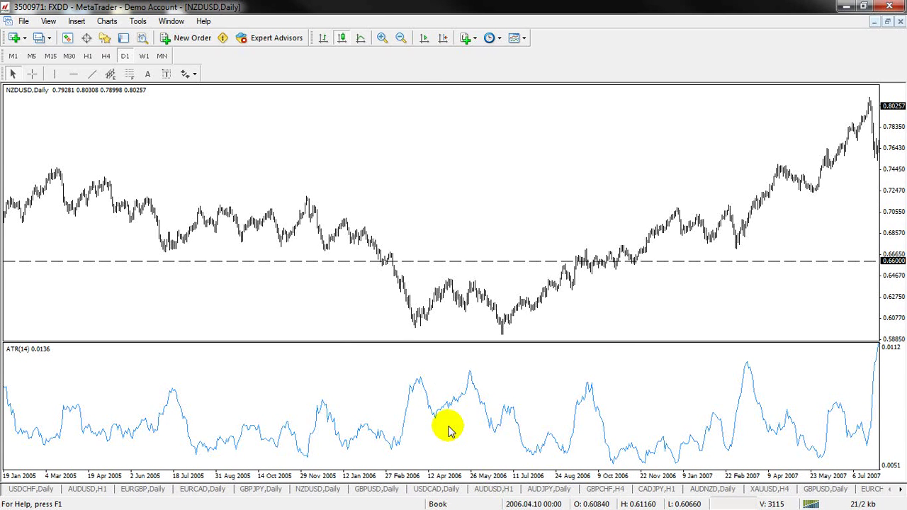
Step: Compare the 2008 ATR(14) peak with the indicator's levels in the earlier NZDUSD history back to 2000
{"action": "left_click_drag", "start_coordinate": [644, 411], "coordinate": [138, 462]}
{"action": "left_click_drag", "start_coordinate": [654, 439], "coordinate": [298, 419]}
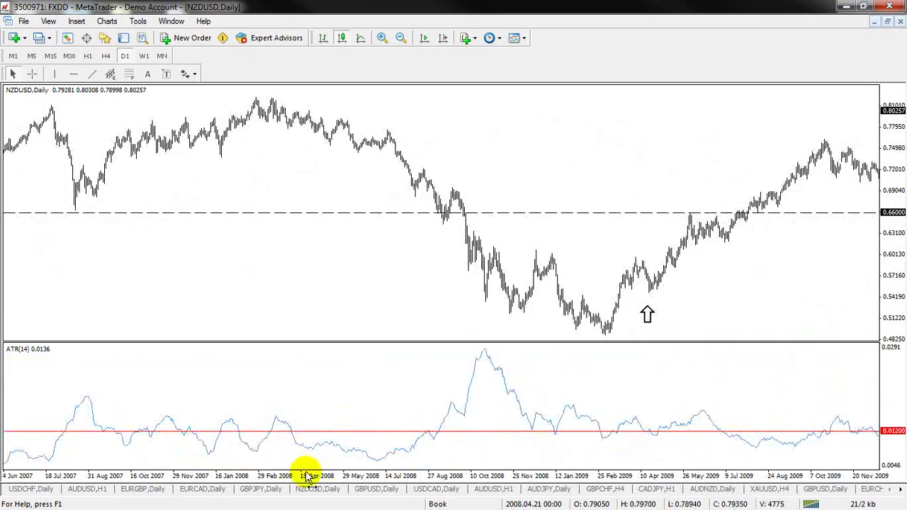
{"action": "left_click_drag", "start_coordinate": [631, 402], "coordinate": [330, 428]}
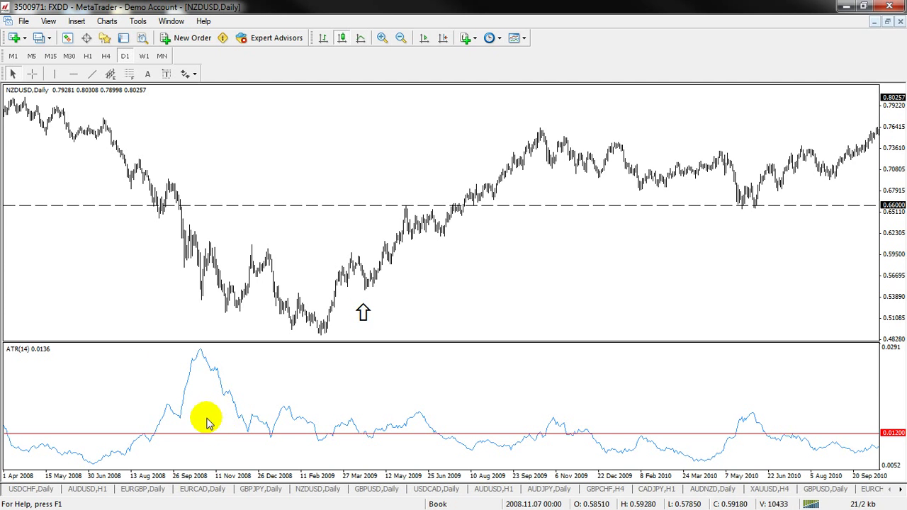
{"action": "left_click_drag", "start_coordinate": [125, 324], "coordinate": [904, 183]}
{"action": "scroll", "coordinate": [599, 232], "scroll_direction": "up", "scroll_amount": 6}
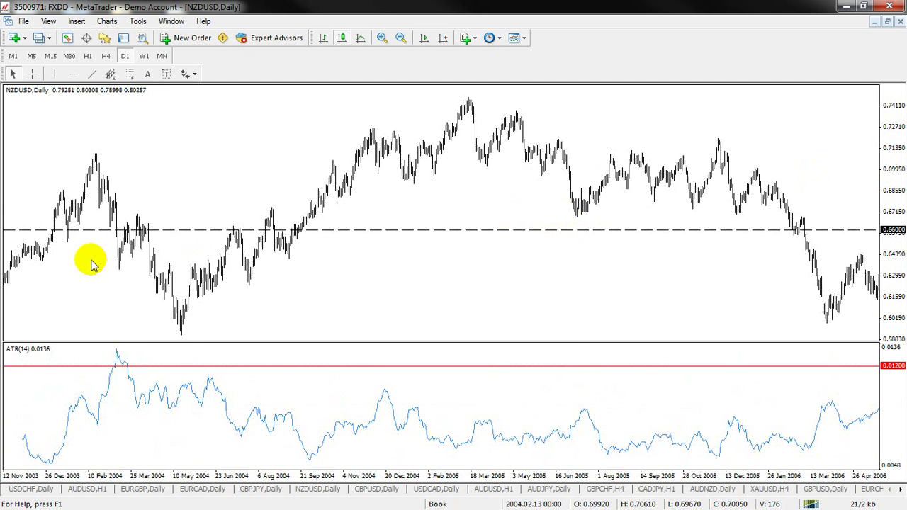
{"action": "scroll", "coordinate": [457, 275], "scroll_direction": "up", "scroll_amount": 3}
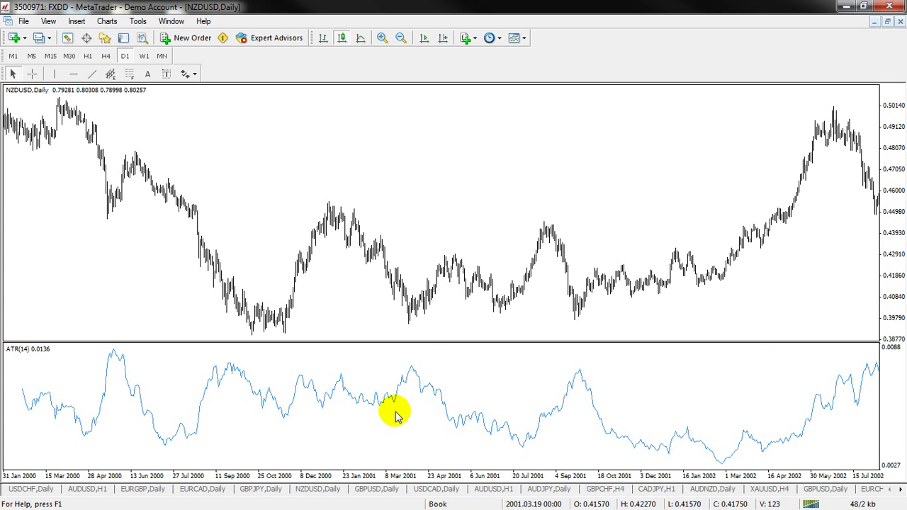
{"action": "mouse_move", "coordinate": [607, 291]}
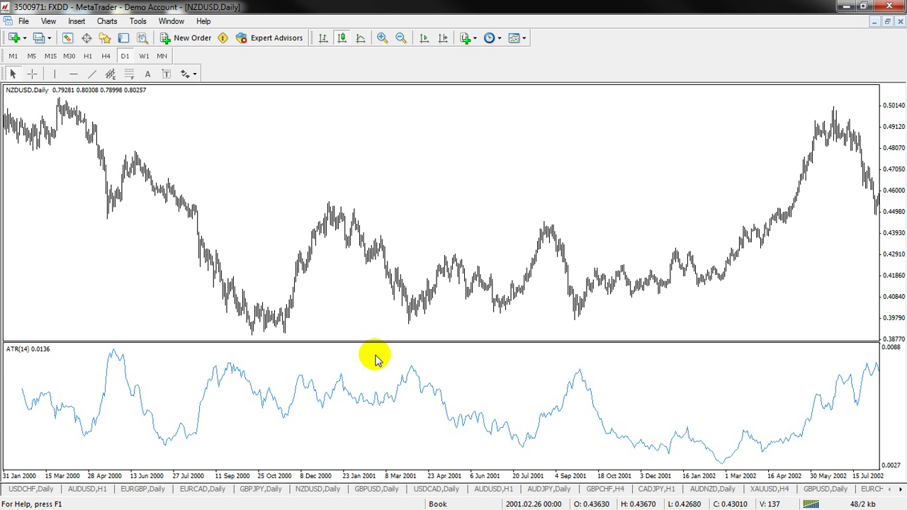
{"action": "left_click", "coordinate": [73, 74]}
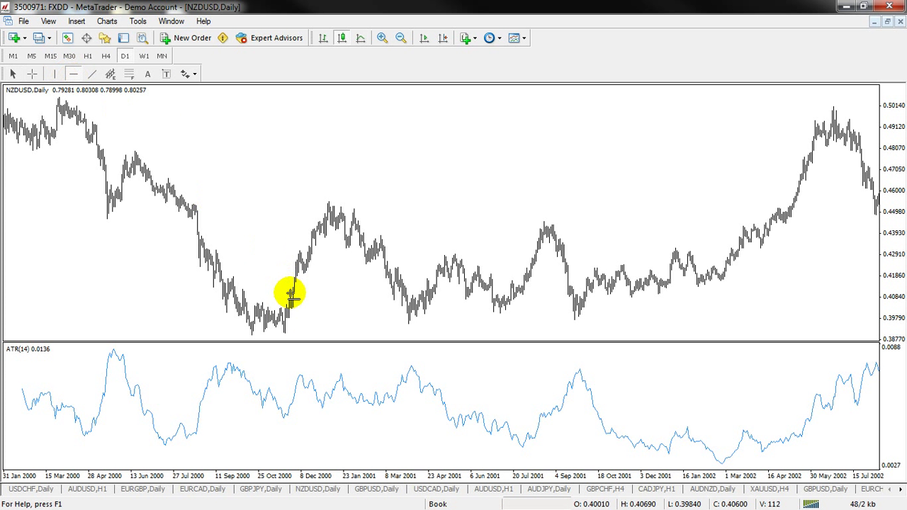
{"action": "left_click", "coordinate": [315, 253]}
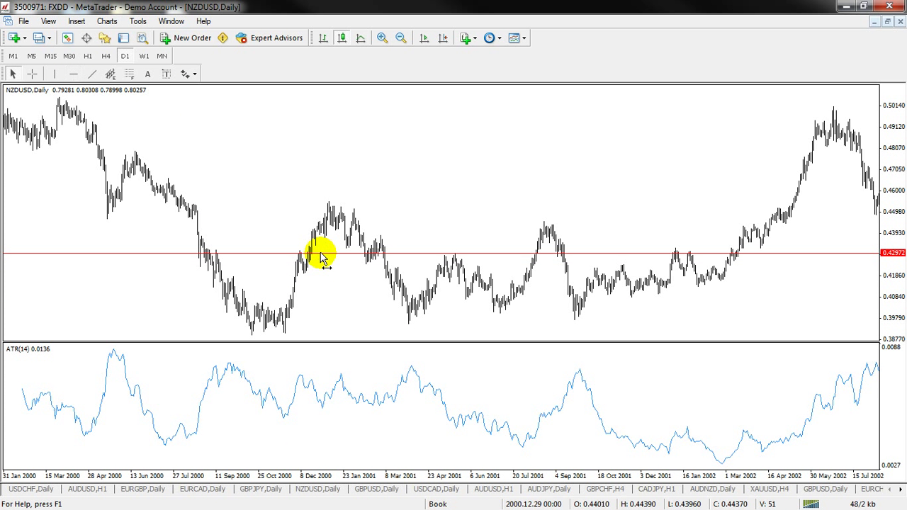
{"action": "right_click", "coordinate": [321, 255]}
{"action": "left_click", "coordinate": [360, 299]}
{"action": "left_click", "coordinate": [73, 74]}
{"action": "left_click_drag", "start_coordinate": [228, 409], "coordinate": [227, 416]}
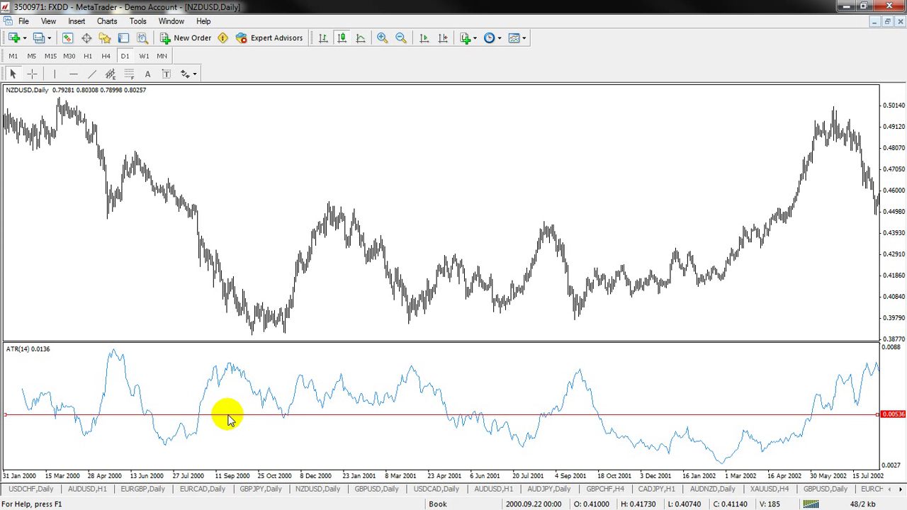
{"action": "right_click", "coordinate": [227, 416]}
{"action": "left_click", "coordinate": [260, 323]}
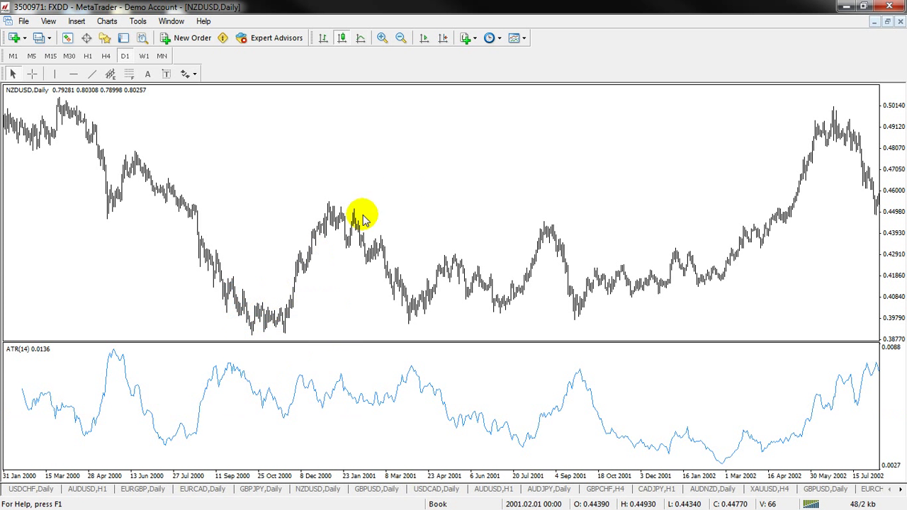
Step: Turn chart shift back on and mark the low of the 6 April 2010 candle with an up arrow
{"action": "left_click", "coordinate": [442, 38]}
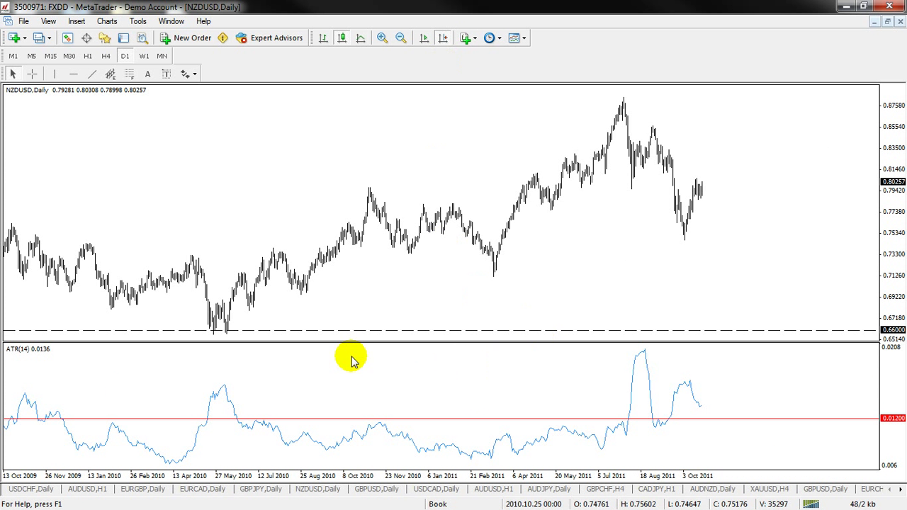
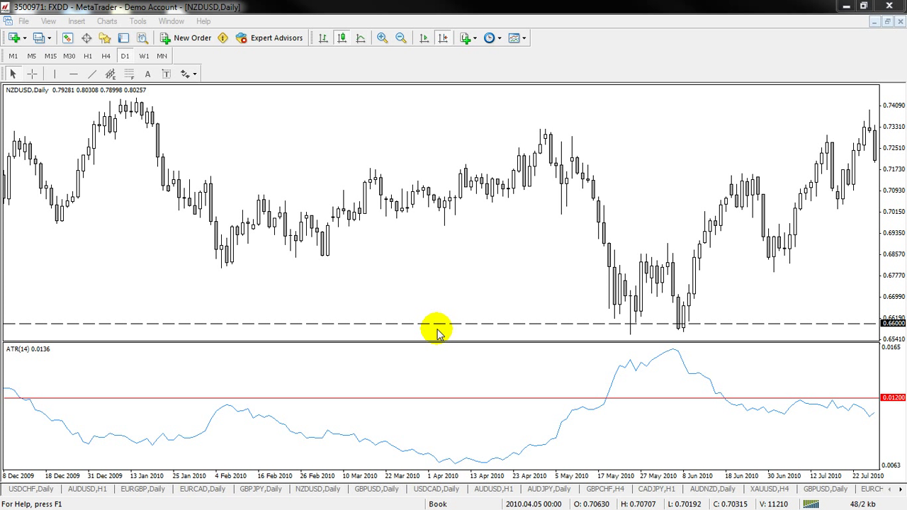
{"action": "left_click", "coordinate": [74, 21]}
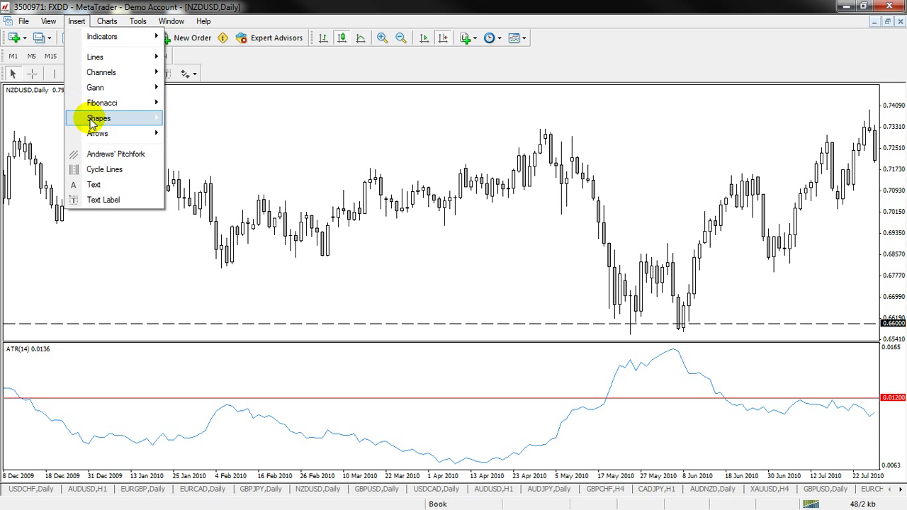
{"action": "mouse_move", "coordinate": [178, 133]}
{"action": "left_click", "coordinate": [207, 164]}
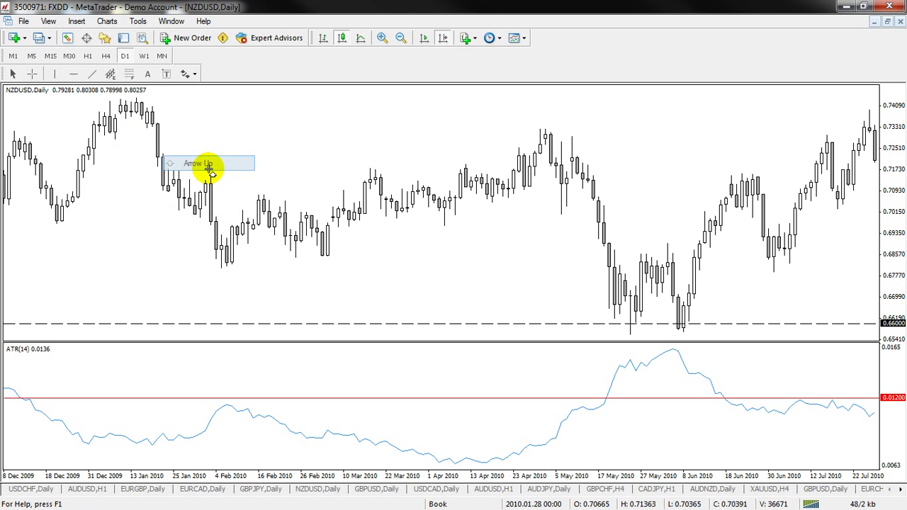
{"action": "left_click", "coordinate": [447, 241]}
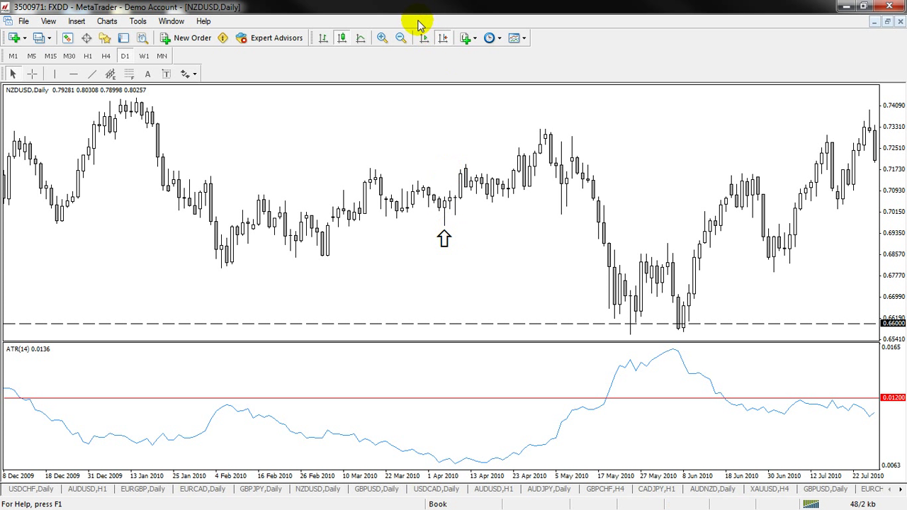
Step: Enlarge the early 2010 candles and add a dashed red horizontal line at about 0.70185 on the price chart
{"action": "left_click", "coordinate": [381, 38]}
{"action": "scroll", "coordinate": [528, 205], "scroll_direction": "down", "scroll_amount": 2}
{"action": "scroll", "coordinate": [528, 204], "scroll_direction": "down", "scroll_amount": 2}
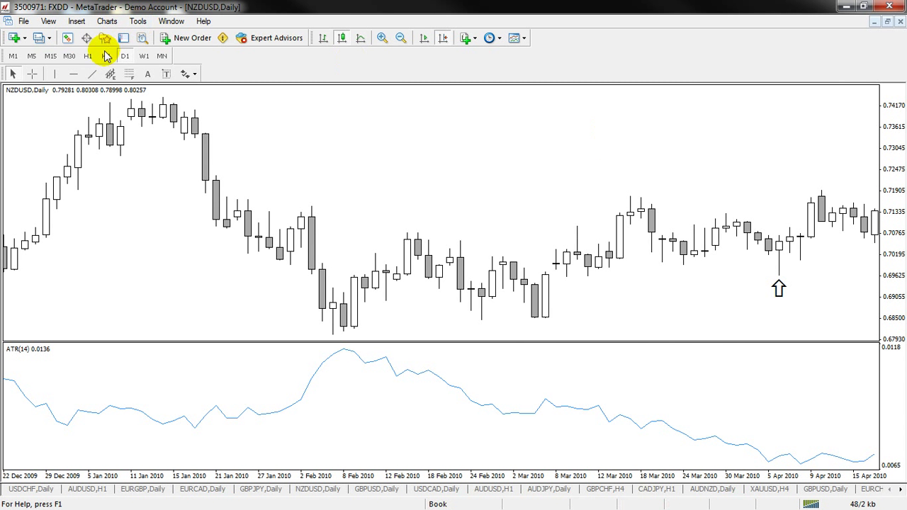
{"action": "left_click", "coordinate": [74, 75]}
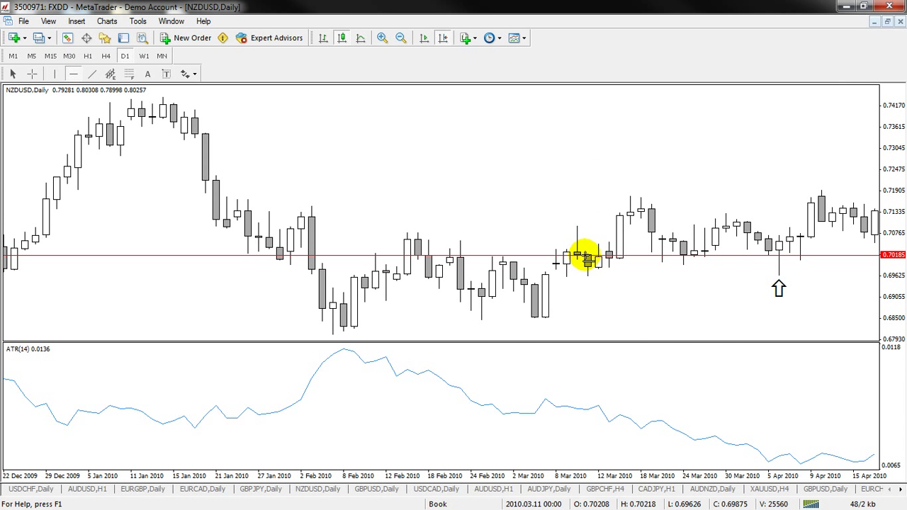
{"action": "right_click", "coordinate": [587, 261]}
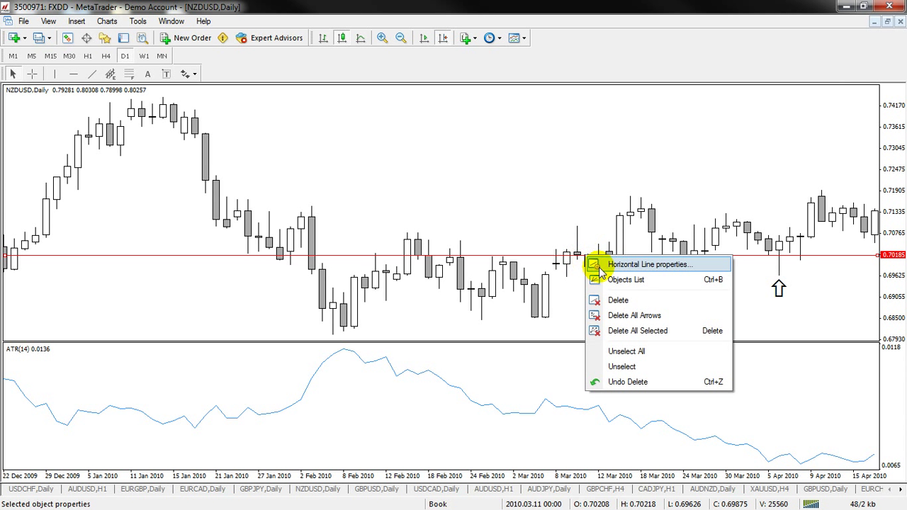
{"action": "left_click", "coordinate": [602, 262]}
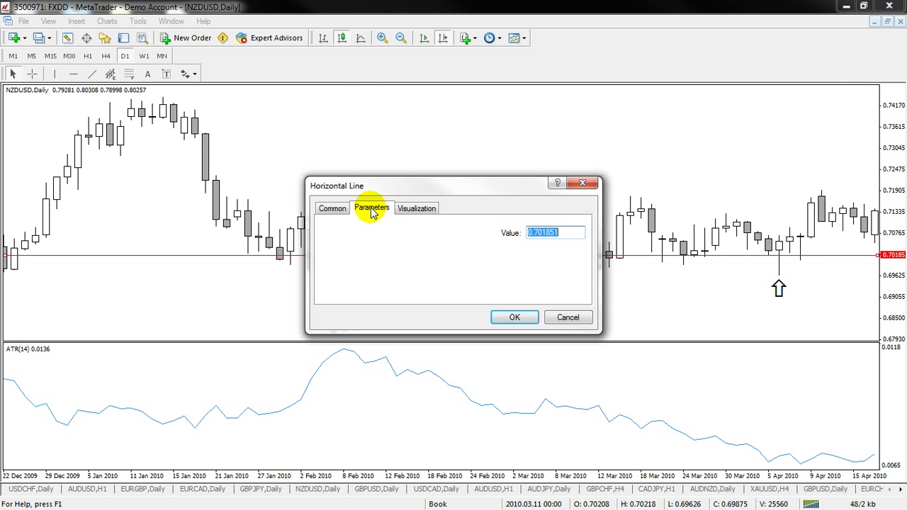
{"action": "left_click", "coordinate": [331, 209]}
{"action": "left_click", "coordinate": [525, 270]}
{"action": "left_click", "coordinate": [519, 292]}
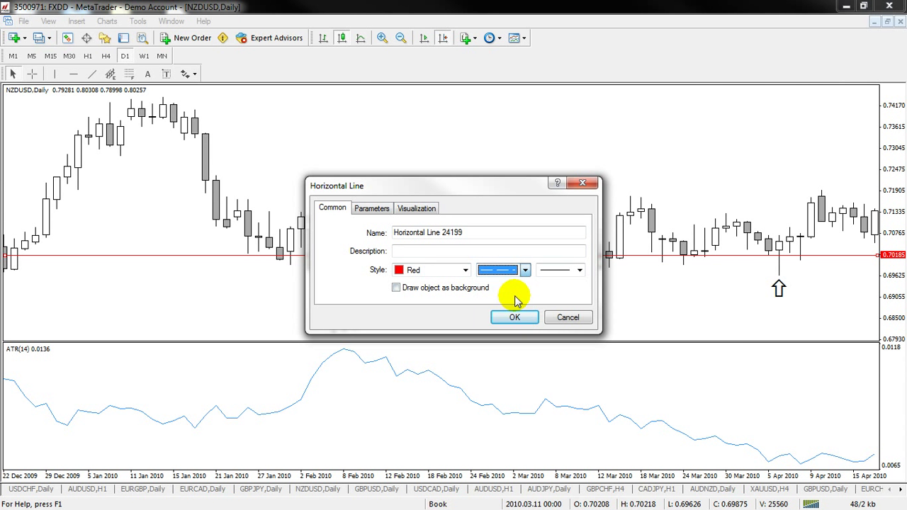
{"action": "left_click", "coordinate": [523, 318]}
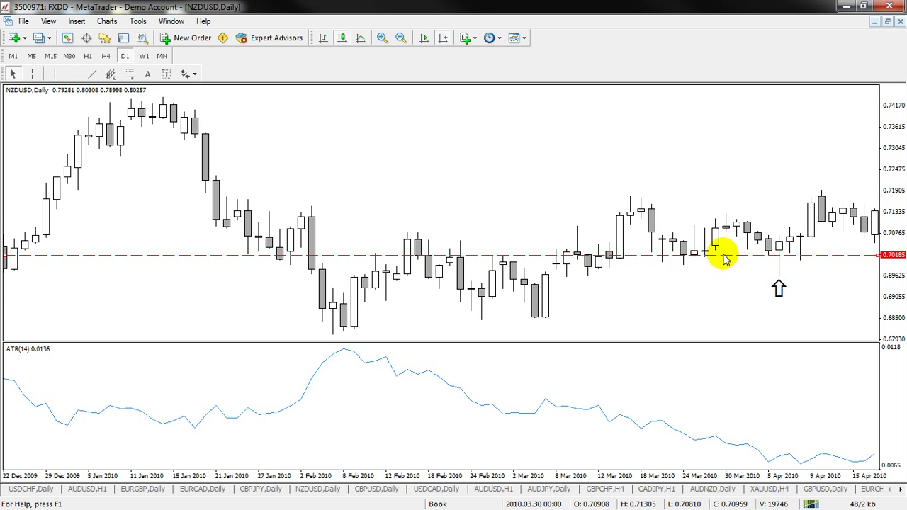
Step: Read the ATR(14) level beneath the arrow-marked 6 April 2010 candle with the crosshair
{"action": "left_click_drag", "start_coordinate": [723, 256], "coordinate": [749, 277]}
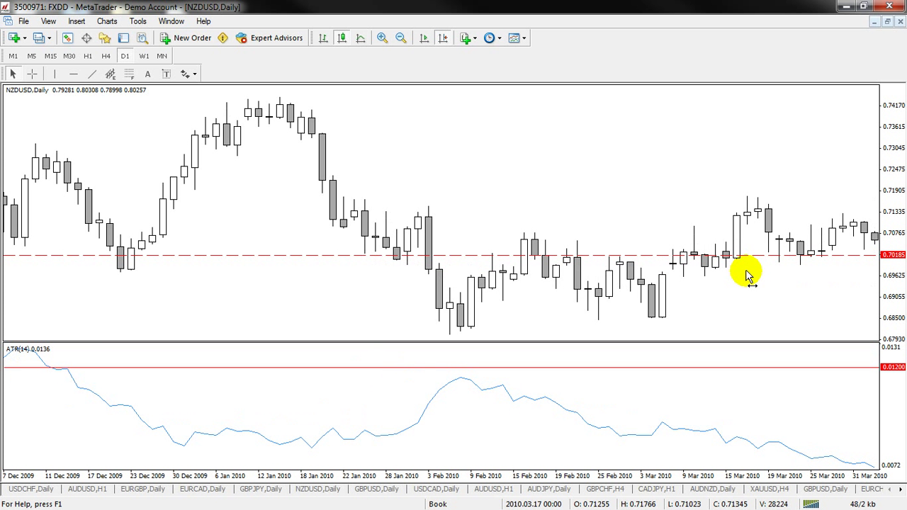
{"action": "scroll", "coordinate": [749, 277], "scroll_direction": "down", "scroll_amount": 3}
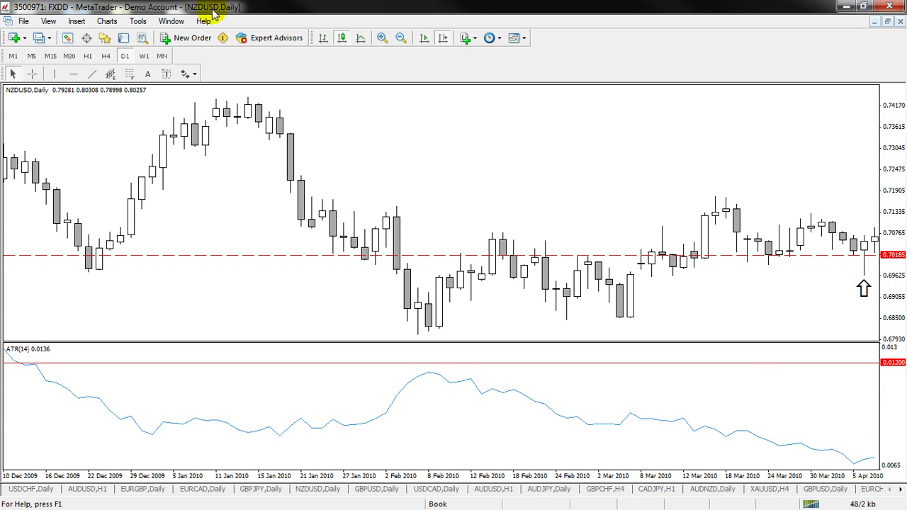
{"action": "left_click", "coordinate": [32, 73]}
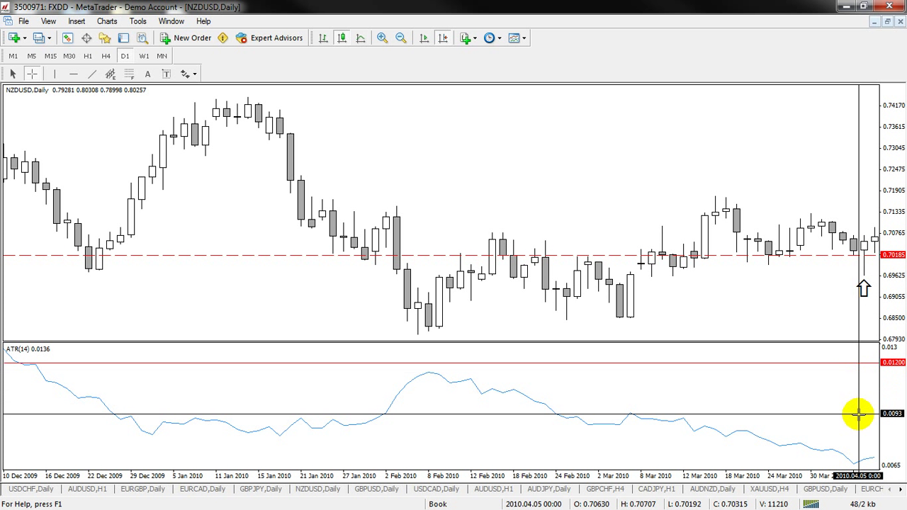
{"action": "mouse_move", "coordinate": [867, 457]}
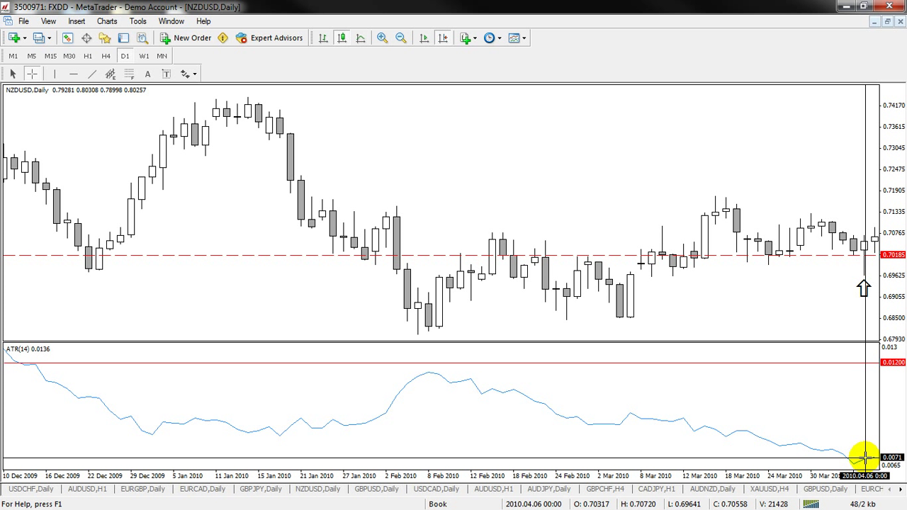
{"action": "left_click", "coordinate": [866, 457]}
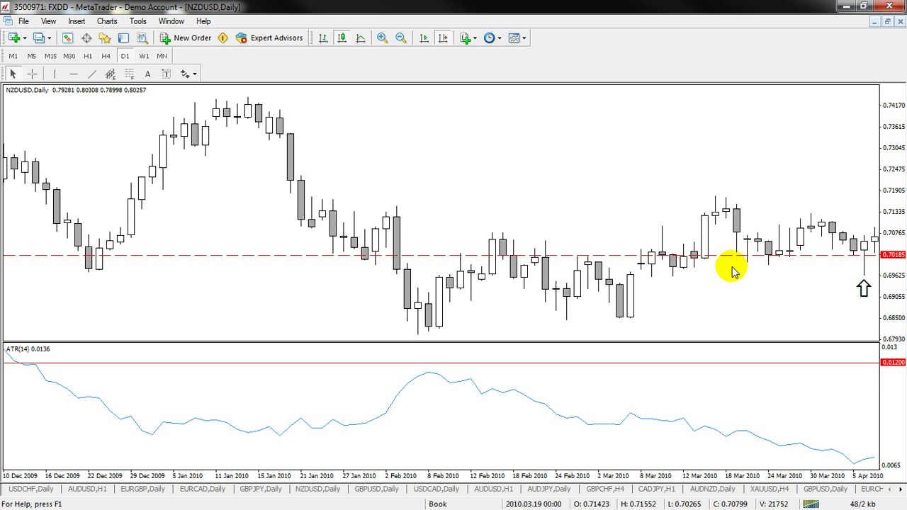
Step: Advance candle by candle to mid-April 2010 and add a horizontal line at about 0.71709 near the March highs
{"action": "key", "text": "F12"}
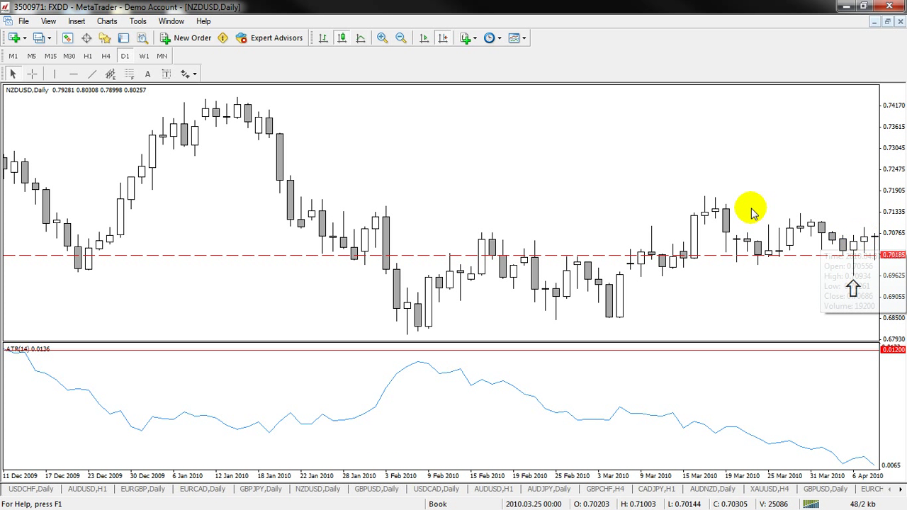
{"action": "key", "text": "F12"}
{"action": "key", "text": "F12"}
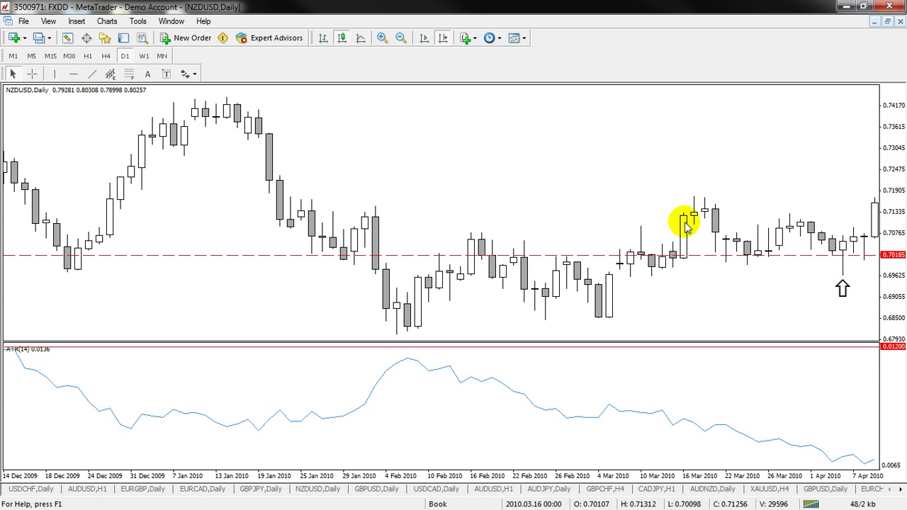
{"action": "key", "text": "F12"}
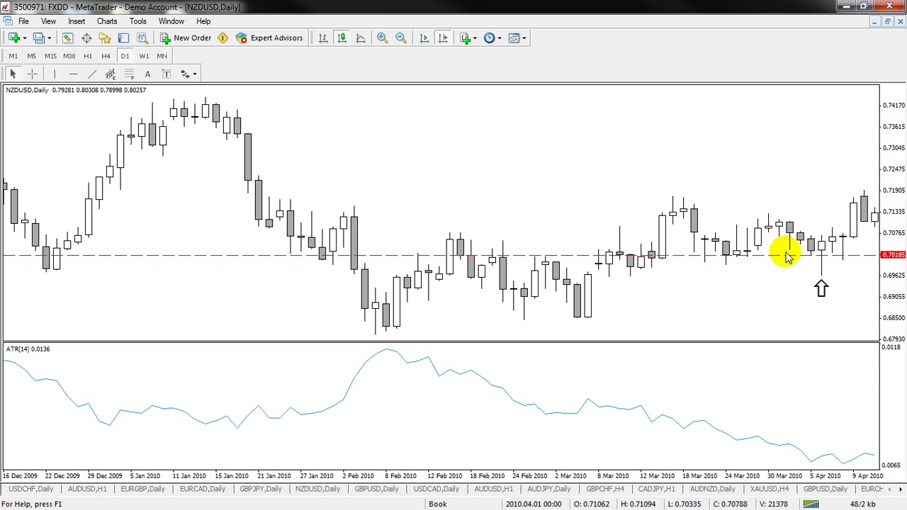
{"action": "key", "text": "F12"}
{"action": "key", "text": "F12"}
{"action": "key", "text": "F12"}
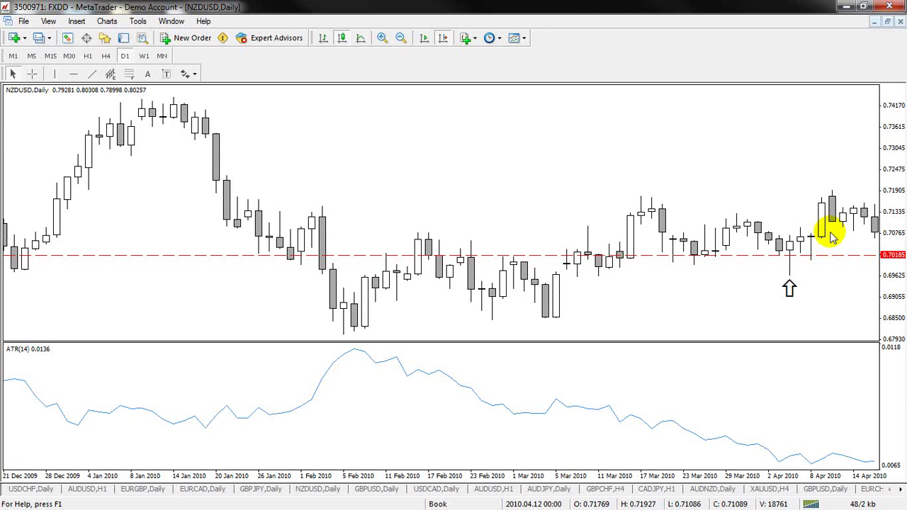
{"action": "left_click", "coordinate": [73, 74]}
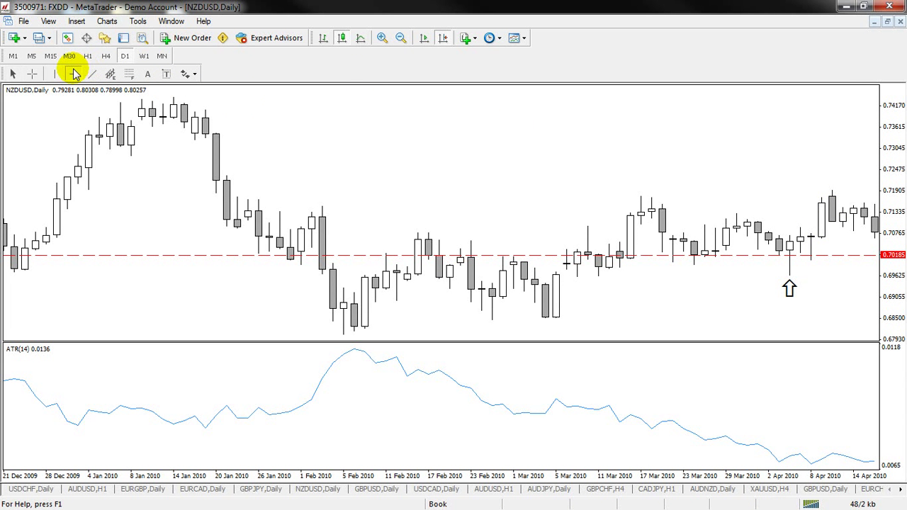
{"action": "left_click", "coordinate": [618, 195]}
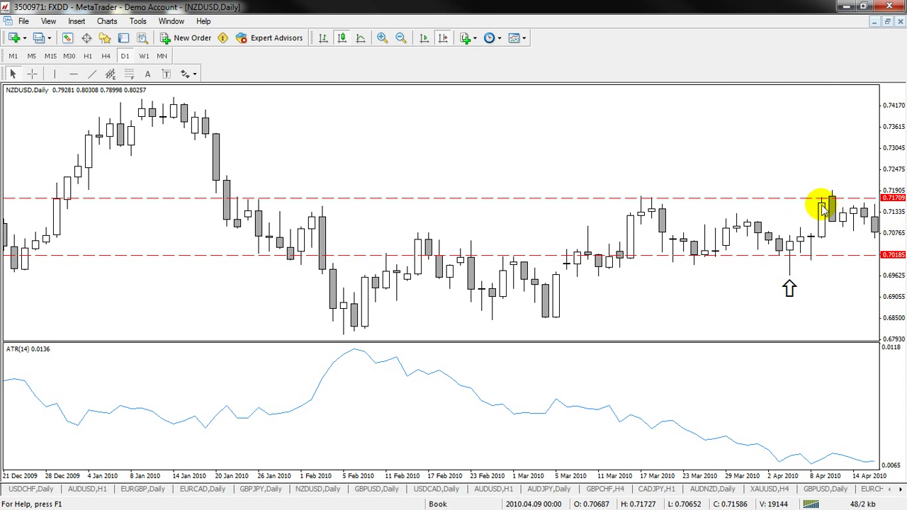
Step: Advance candle by candle to early May 2010 and add a horizontal line at about 0.73462 near the mid-January candles
{"action": "key", "text": "F12"}
{"action": "key", "text": "F12"}
{"action": "key", "text": "F12"}
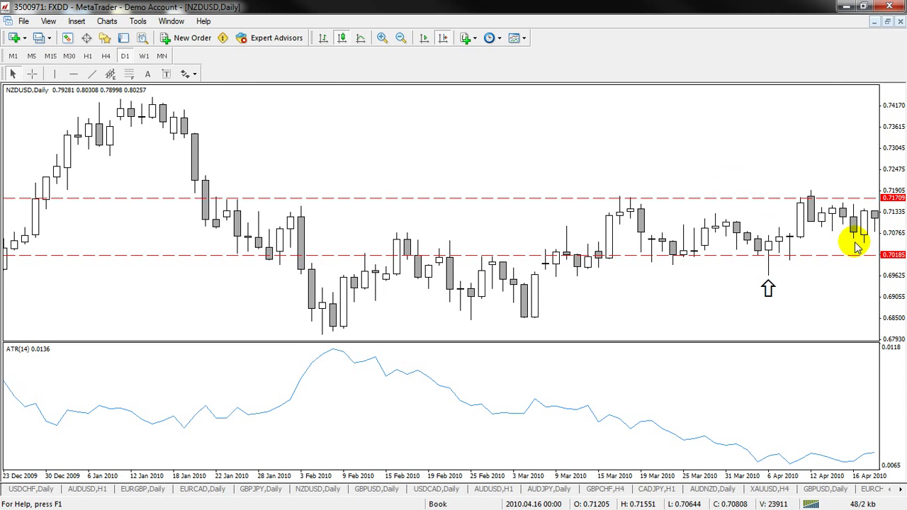
{"action": "key", "text": "F12"}
{"action": "key", "text": "F12"}
{"action": "key", "text": "F12"}
{"action": "key", "text": "F12"}
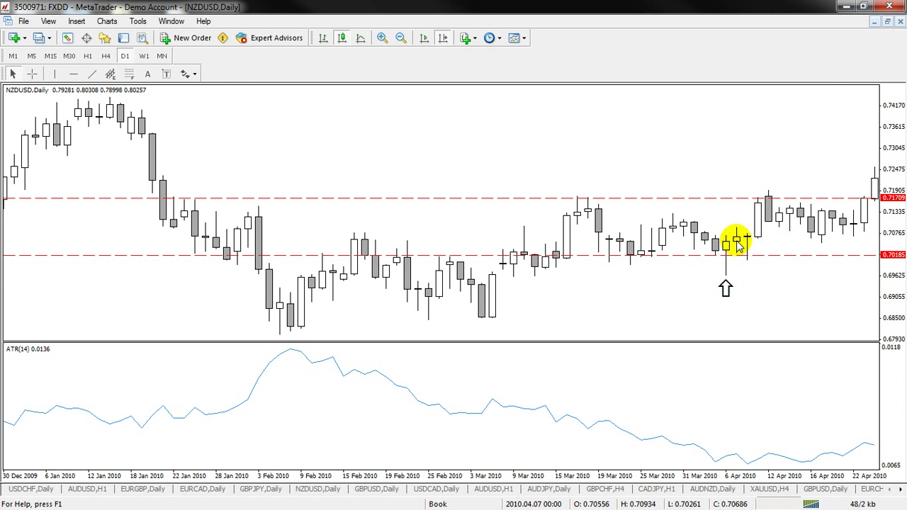
{"action": "key", "text": "F12"}
{"action": "key", "text": "F12"}
{"action": "key", "text": "F12"}
{"action": "key", "text": "F12"}
{"action": "key", "text": "F12"}
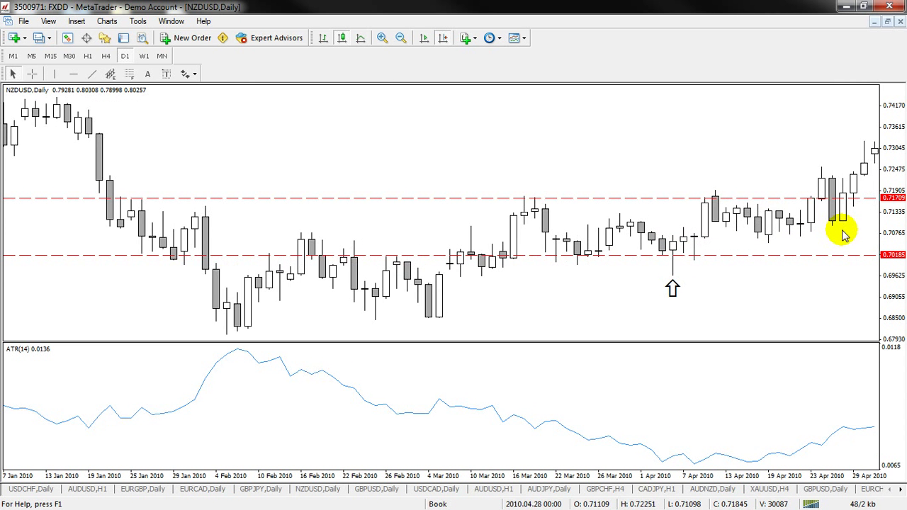
{"action": "key", "text": "F12"}
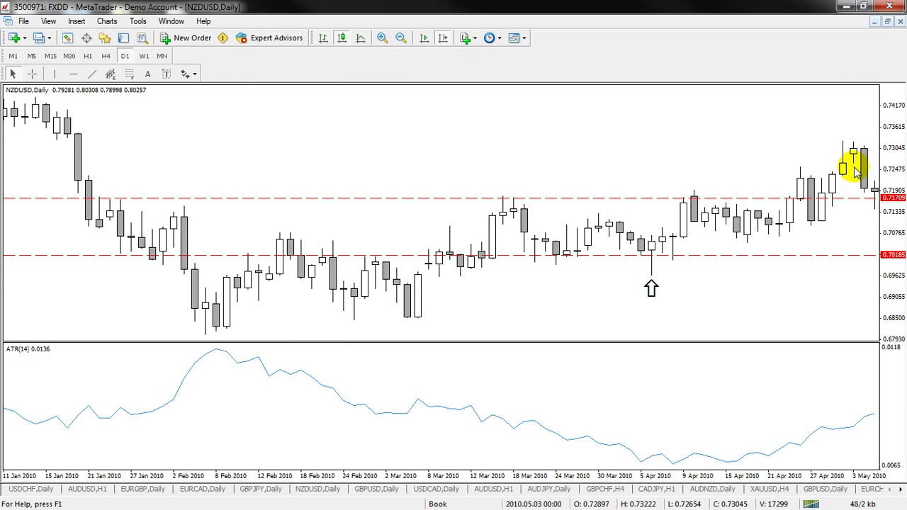
{"action": "left_click", "coordinate": [73, 74]}
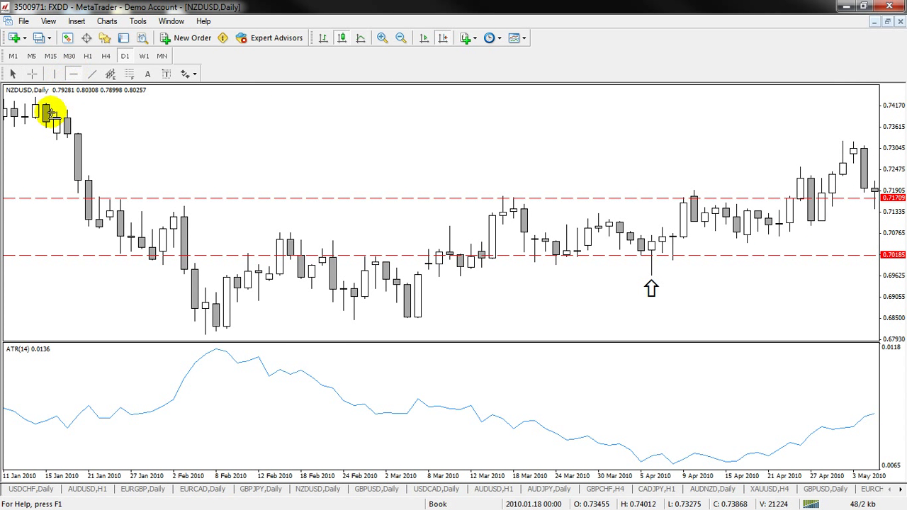
{"action": "left_click", "coordinate": [28, 132]}
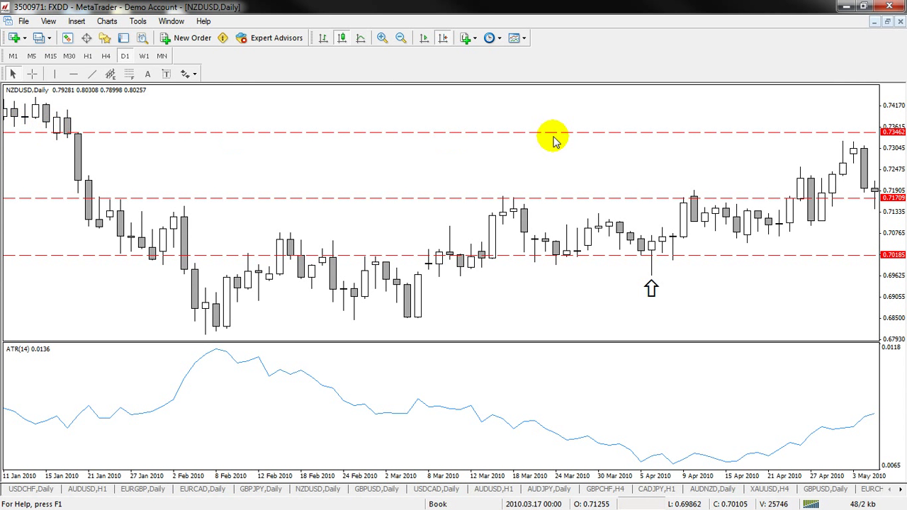
Step: Examine the May 2010 price candles together with the ATR(14) and its 0.012 line
{"action": "key", "text": "F12"}
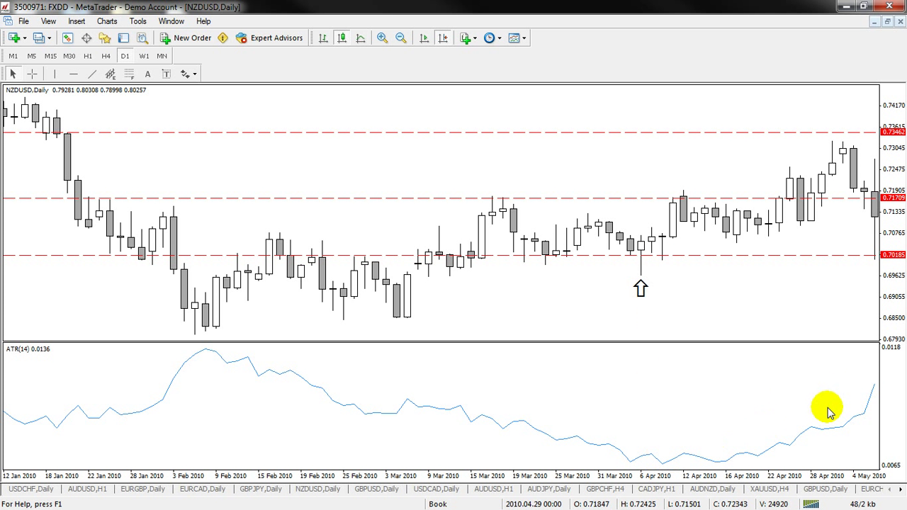
{"action": "mouse_move", "coordinate": [876, 389]}
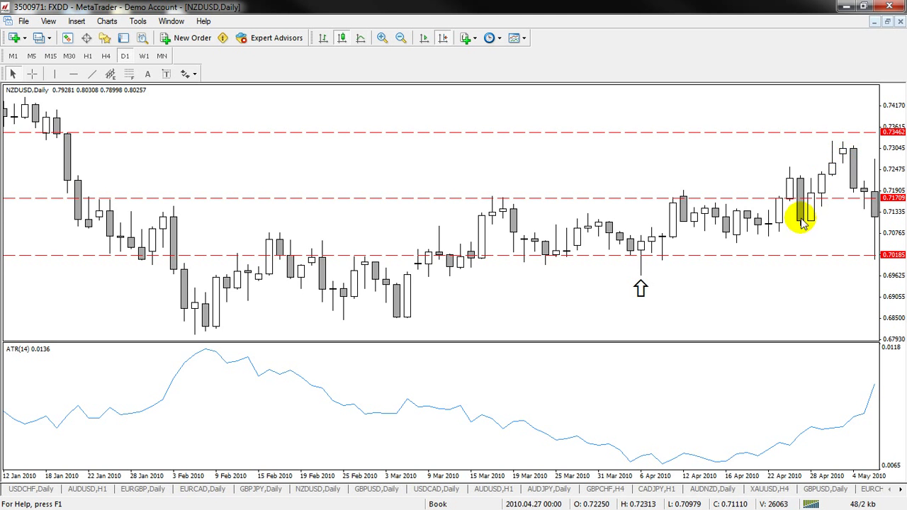
{"action": "scroll", "coordinate": [795, 215], "scroll_direction": "down", "scroll_amount": 5}
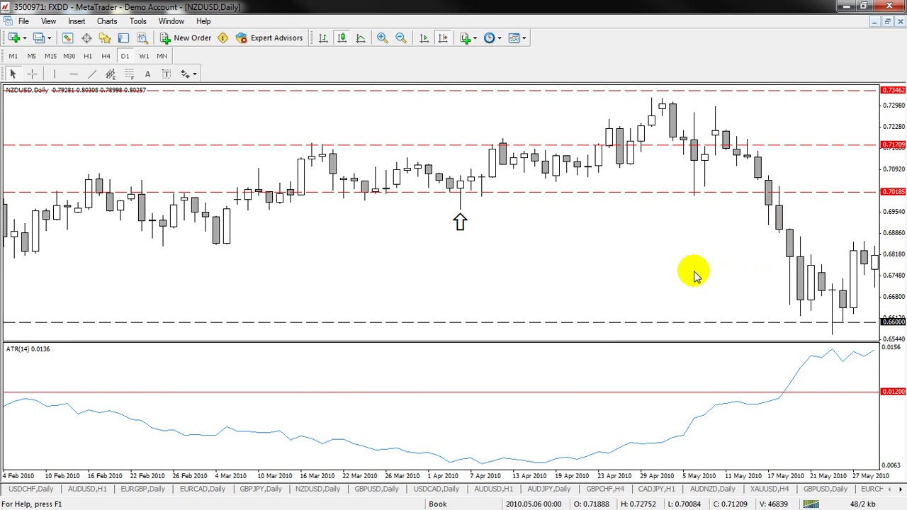